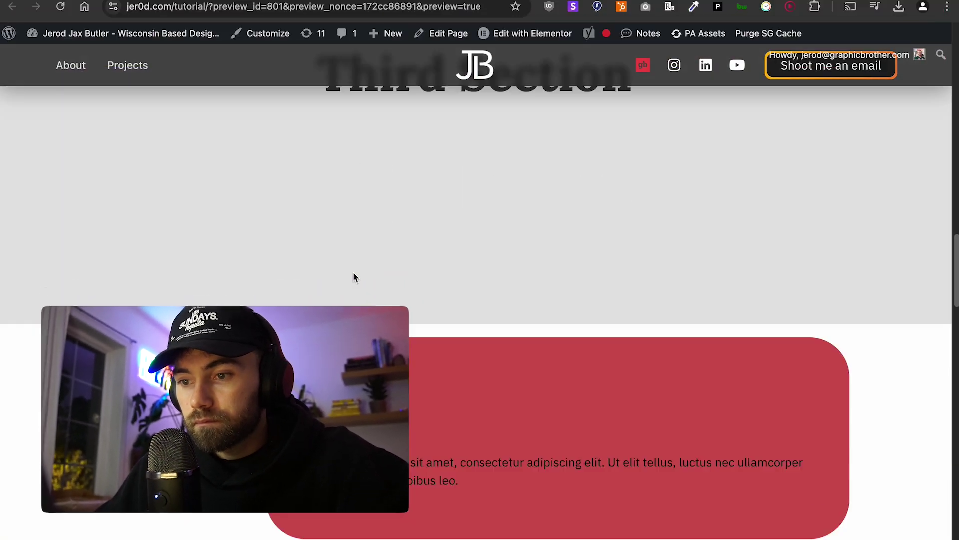
- Scroll back and forth through the preview until the green laptop section's case-study card animation plays
scroll(352, 275, down, 10)
scroll(352, 275, down, 5)
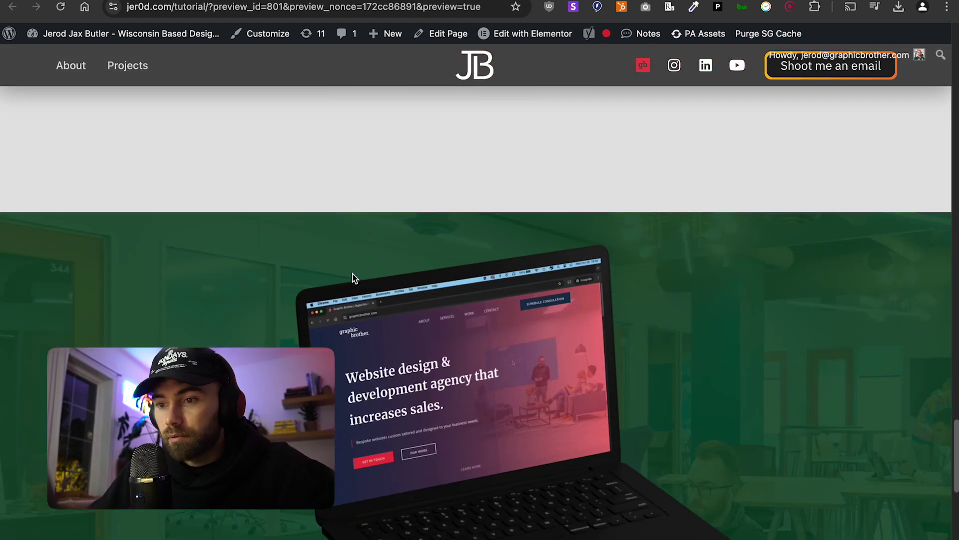
scroll(352, 271, down, 2)
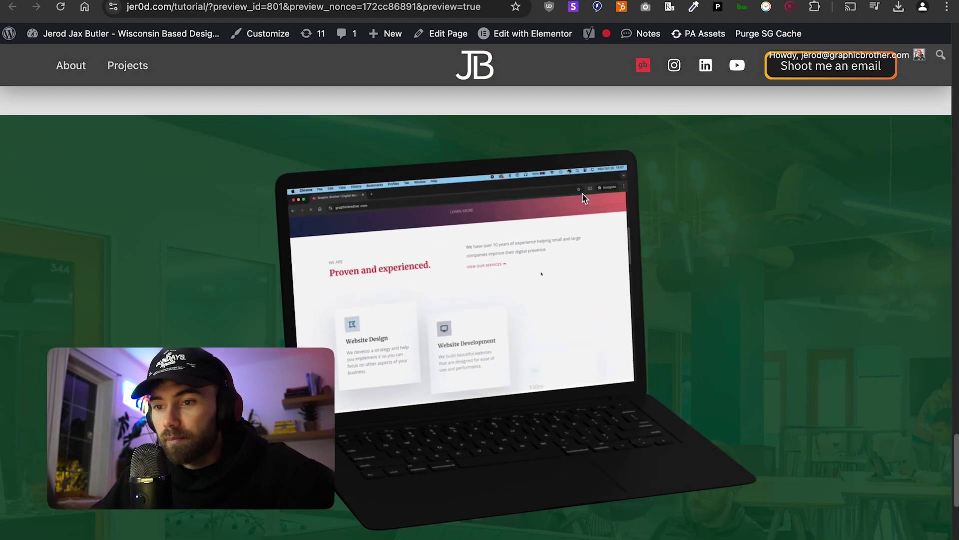
scroll(325, 267, down, 2)
scroll(218, 289, down, 3)
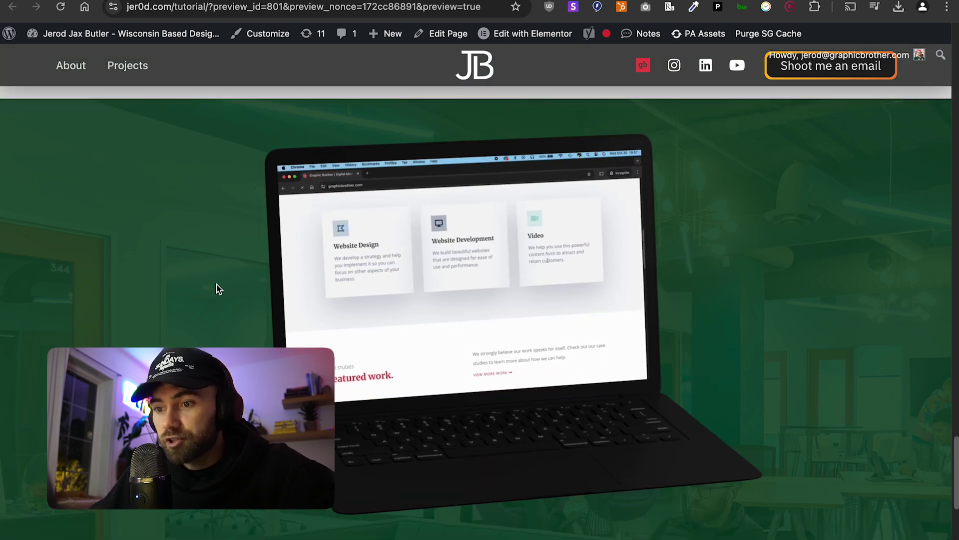
scroll(246, 257, down, 5)
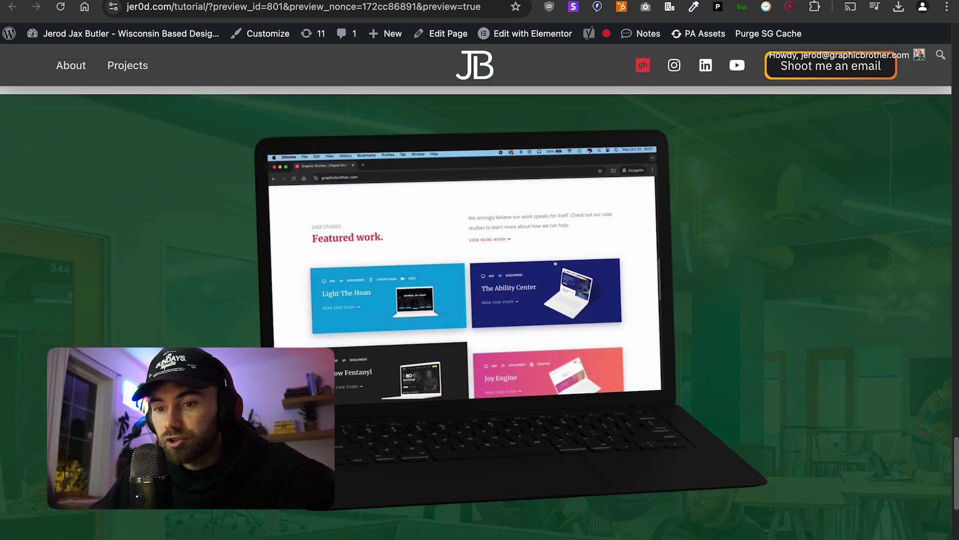
scroll(277, 316, down, 2)
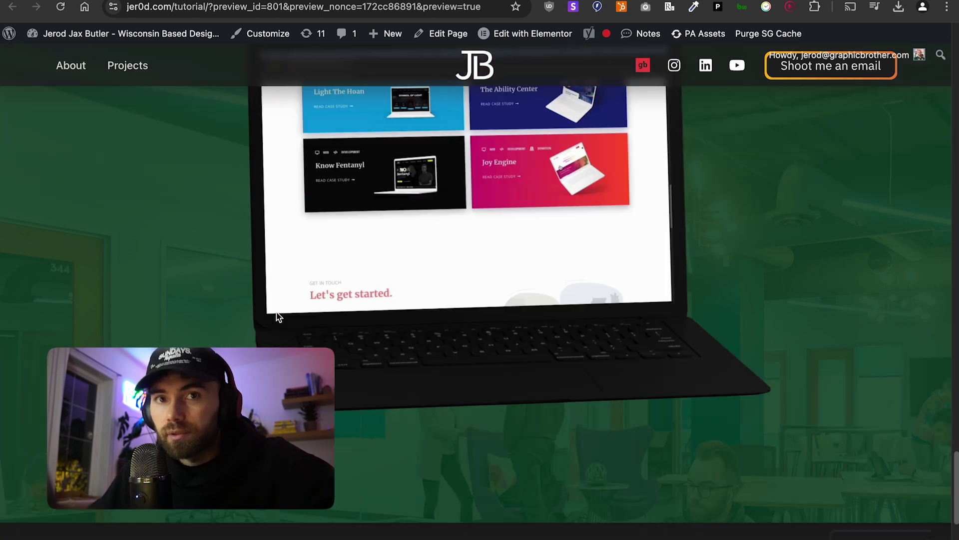
scroll(249, 304, up, 3)
scroll(245, 301, down, 2)
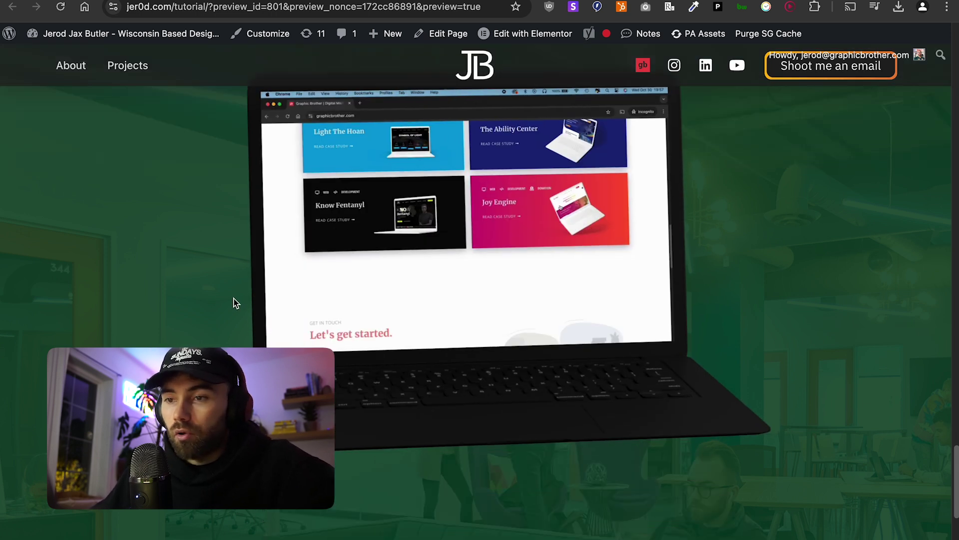
scroll(236, 304, up, 1)
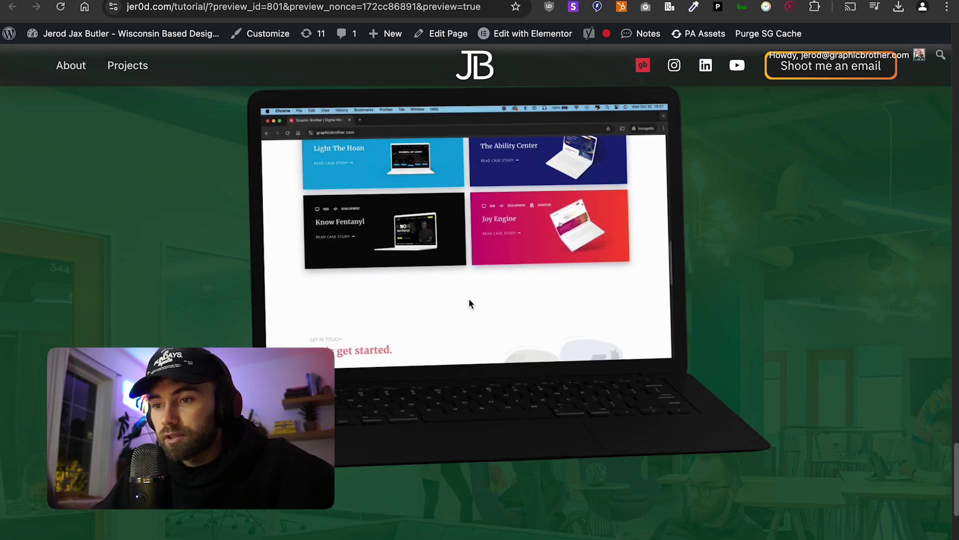
scroll(468, 302, up, 3)
scroll(392, 357, down, 2)
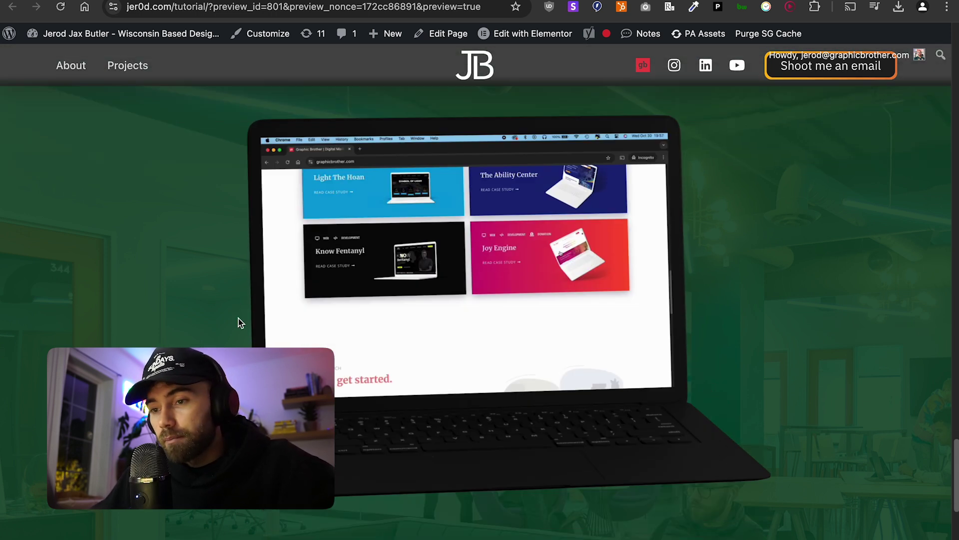
scroll(200, 300, down, 2)
scroll(188, 293, up, 2)
scroll(200, 294, up, 1)
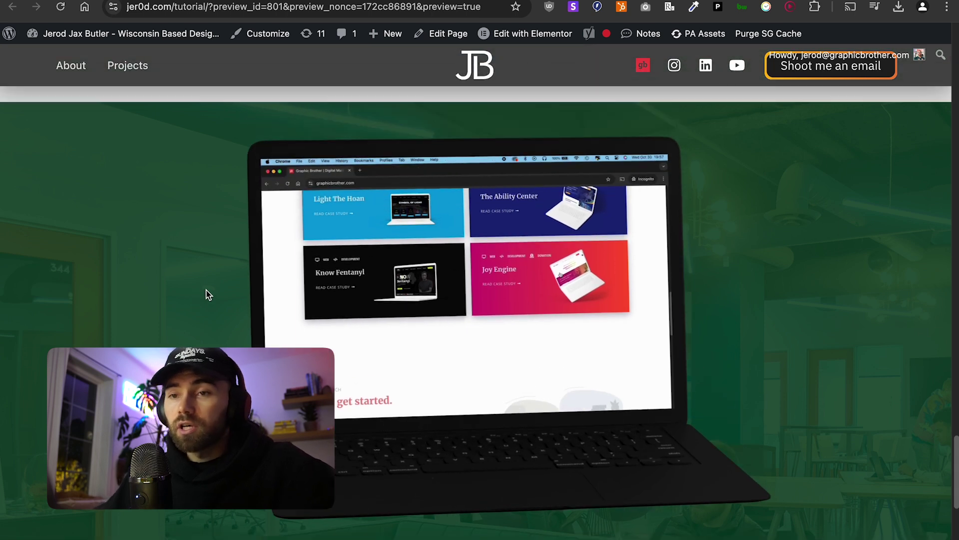
scroll(208, 295, up, 2)
scroll(500, 344, down, 3)
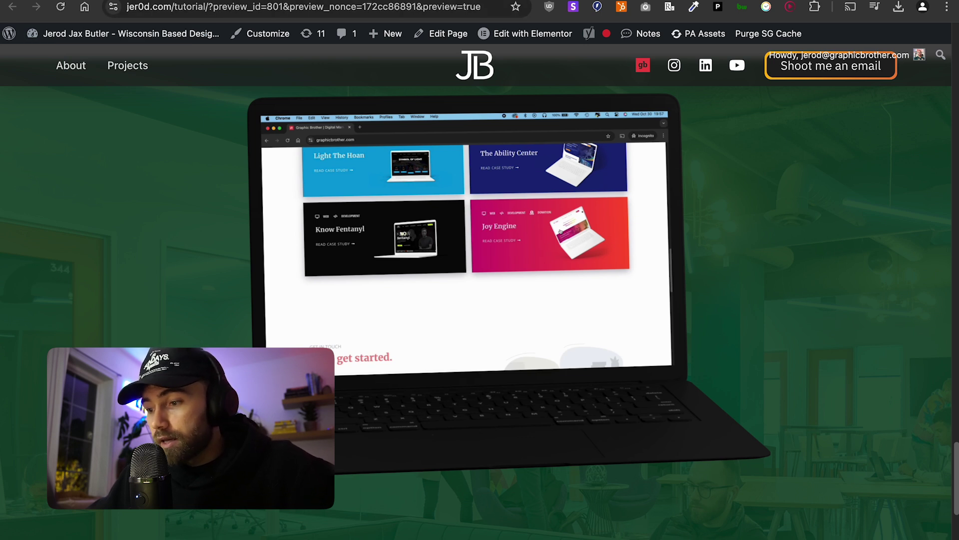
mouse_move(816, 535)
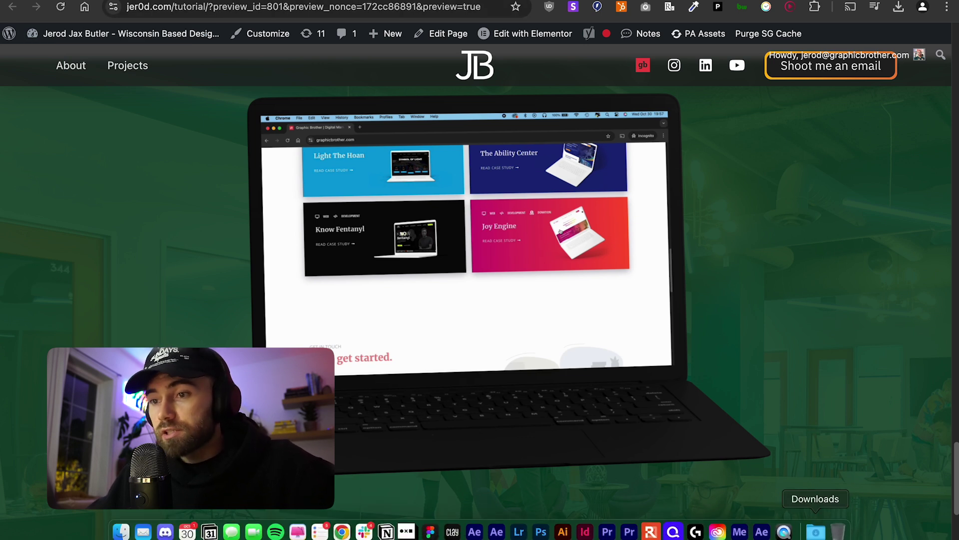
- Switch to After Effects and bring up the Scene 3 composition on its light-blue gradient frame
click(760, 533)
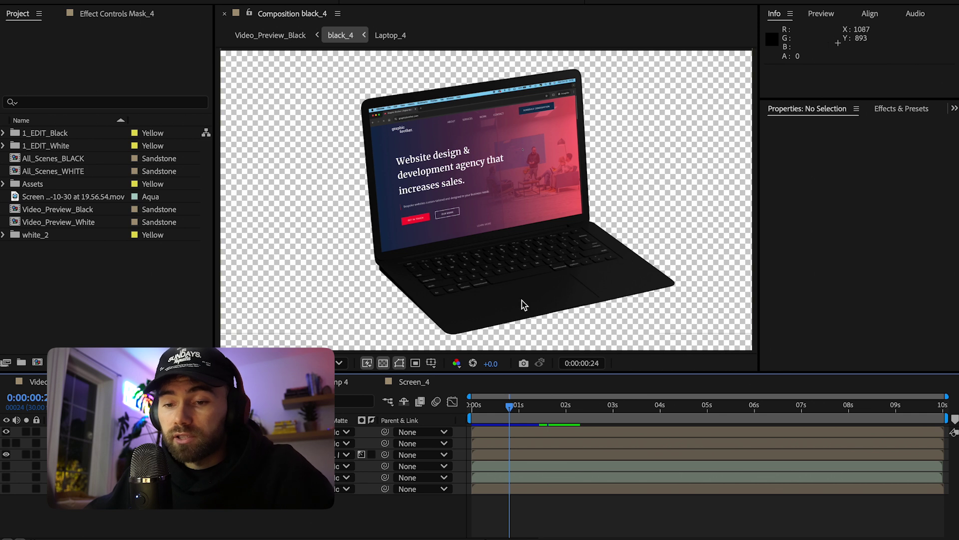
mouse_move(320, 531)
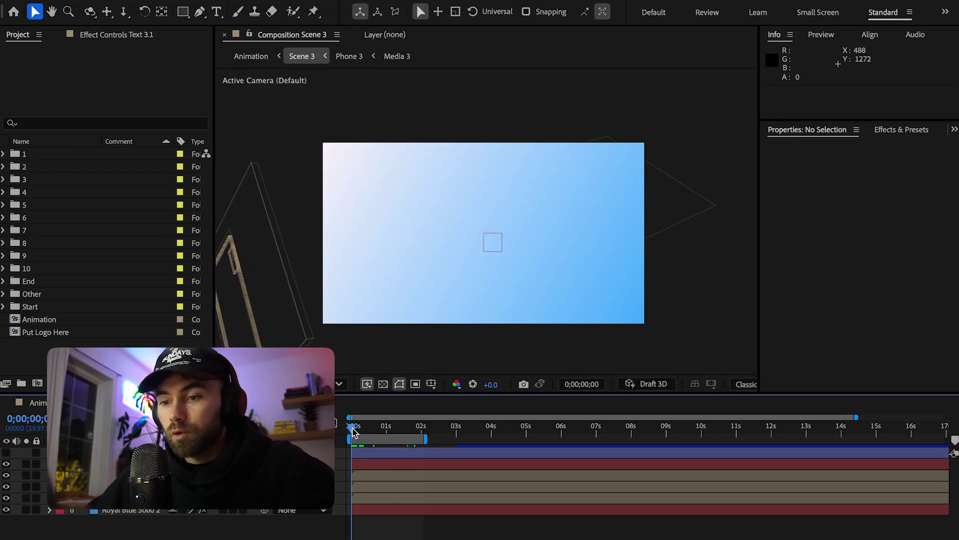
- Play back Scene 3, return the playhead near the start, and turn on the transparency grid
key(space)
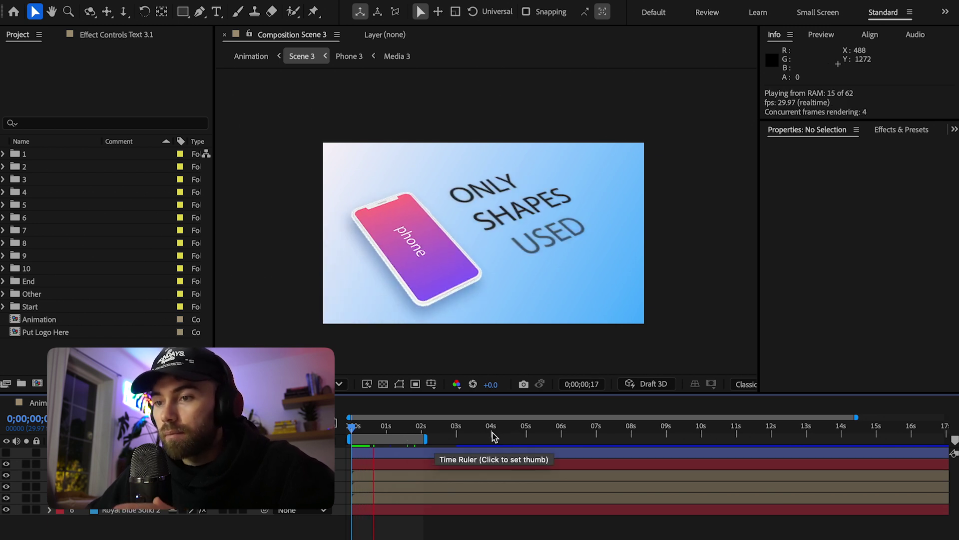
mouse_move(403, 429)
mouse_down()
mouse_move(354, 433)
mouse_move(388, 433)
mouse_up()
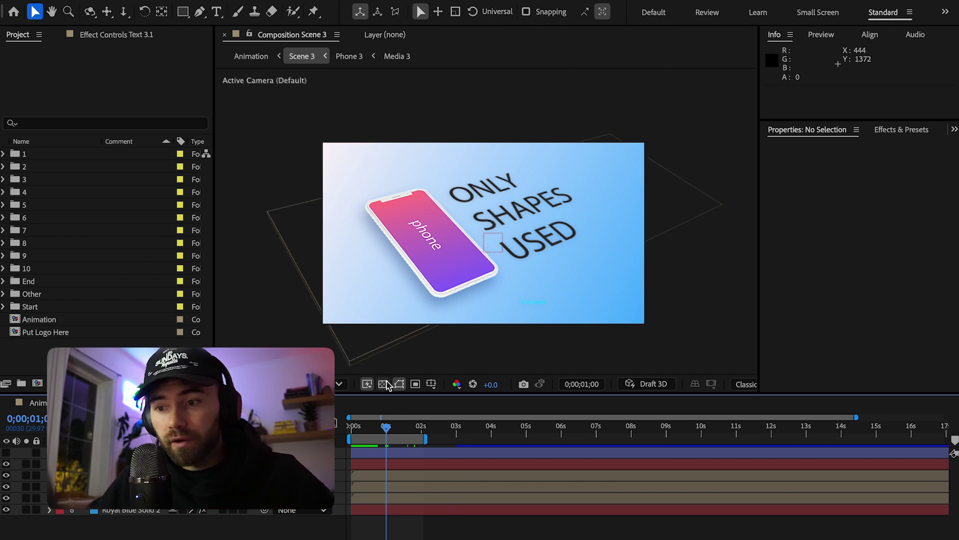
click(383, 384)
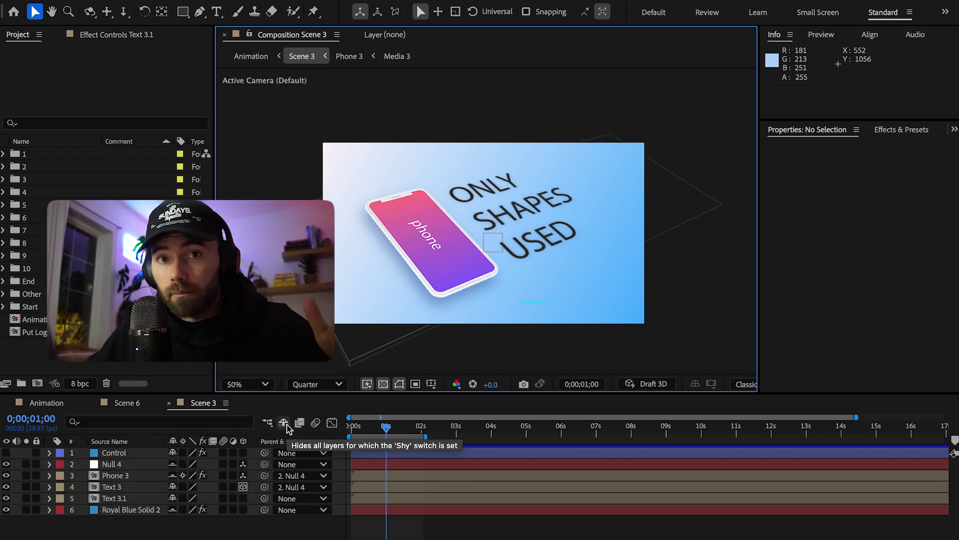
- Hide the Royal Blue Solid 2 background layer and view transparent areas against black
click(284, 423)
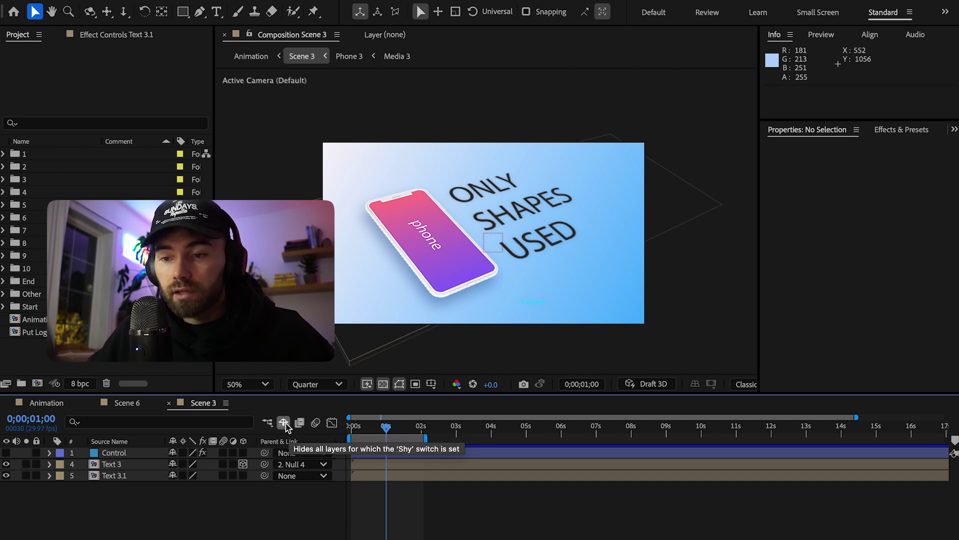
click(284, 423)
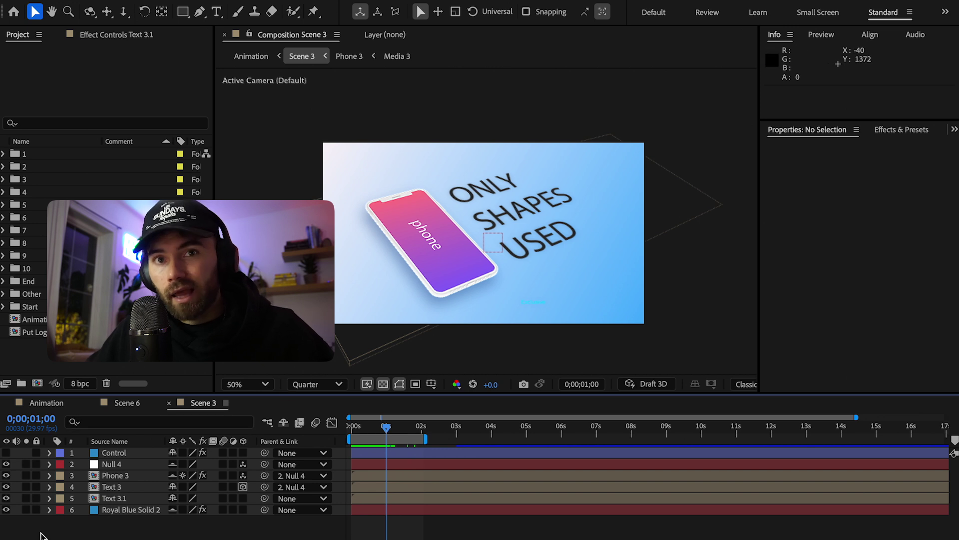
click(6, 509)
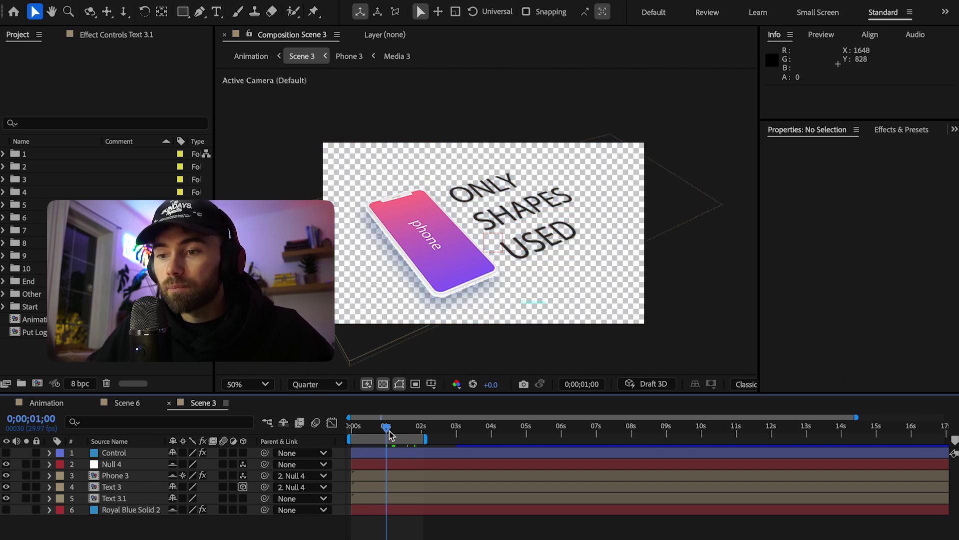
click(384, 387)
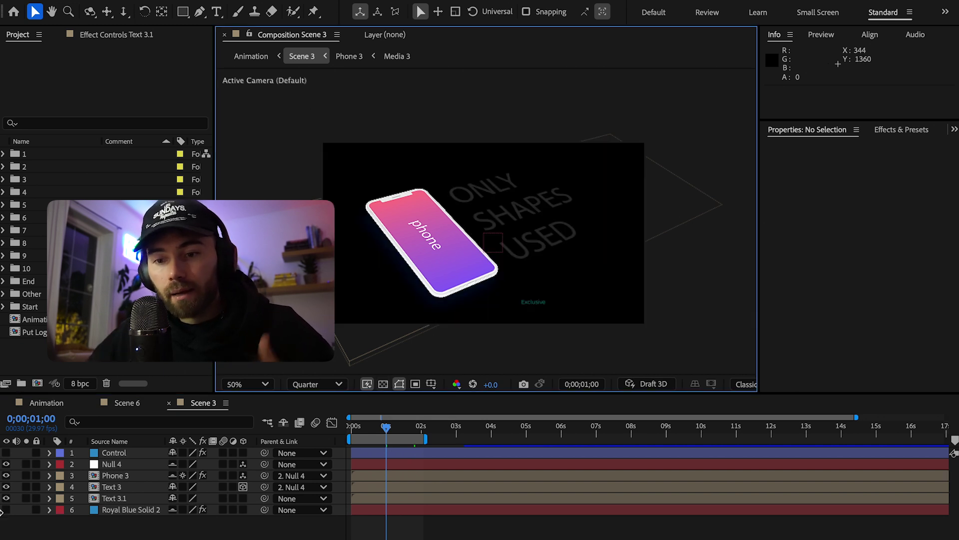
- Hide the Exclusive text layer Text 3.1, restore the checkerboard grid, and scrub forward to check
click(6, 498)
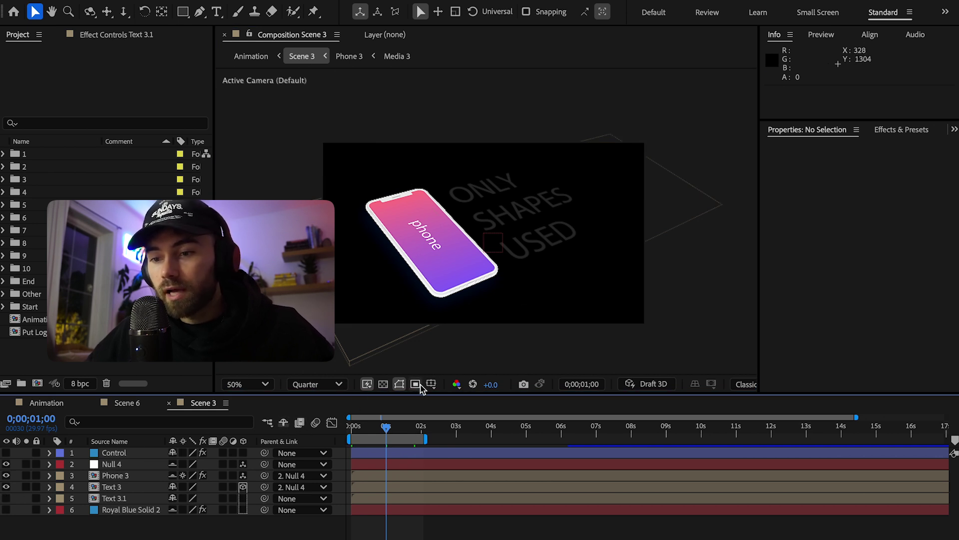
click(383, 384)
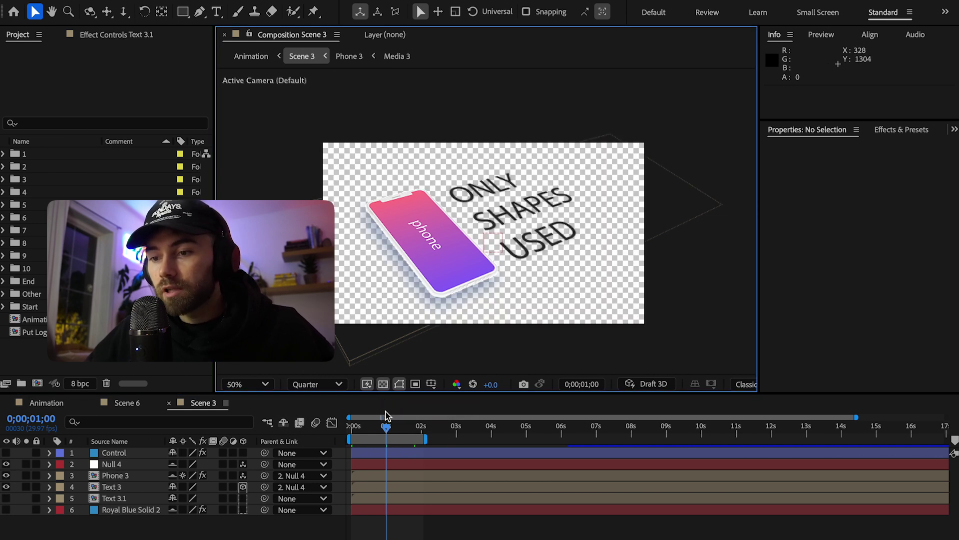
drag(385, 431, 471, 442)
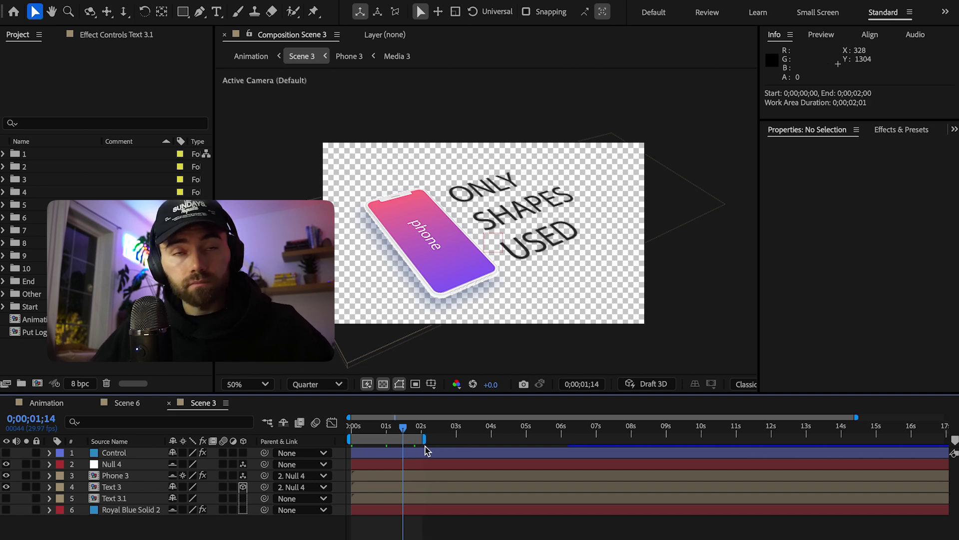
- Scrub the timeline to check the pink-to-purple phone and 'ONLY' text over transparency
drag(422, 438, 367, 431)
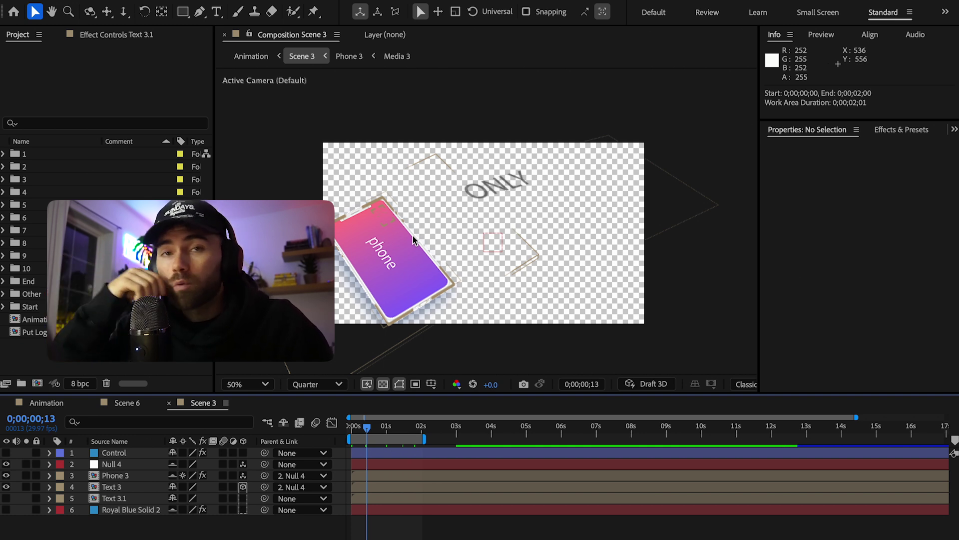
- Look over the Bodymovin | Adobe Exchange tab in Chrome, then switch back to After Effects
click(342, 537)
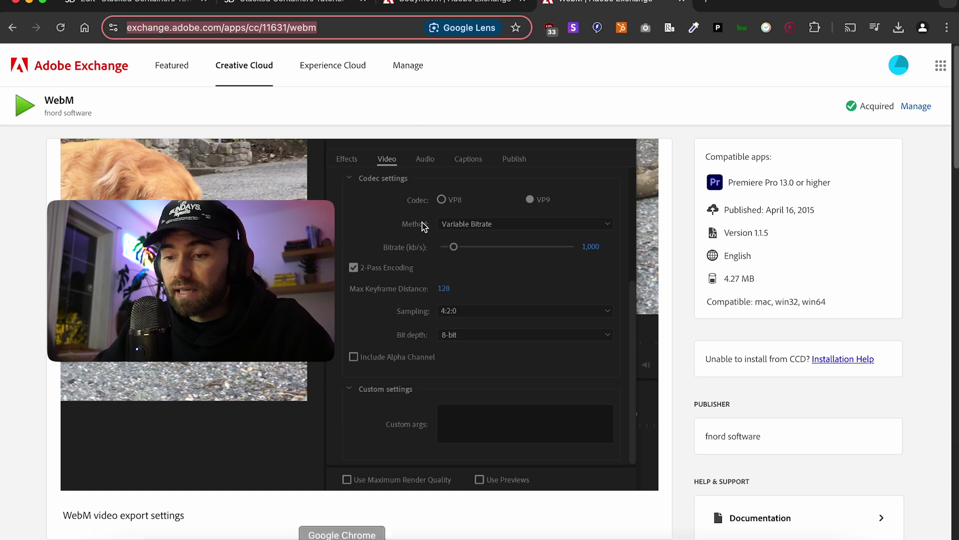
click(455, 3)
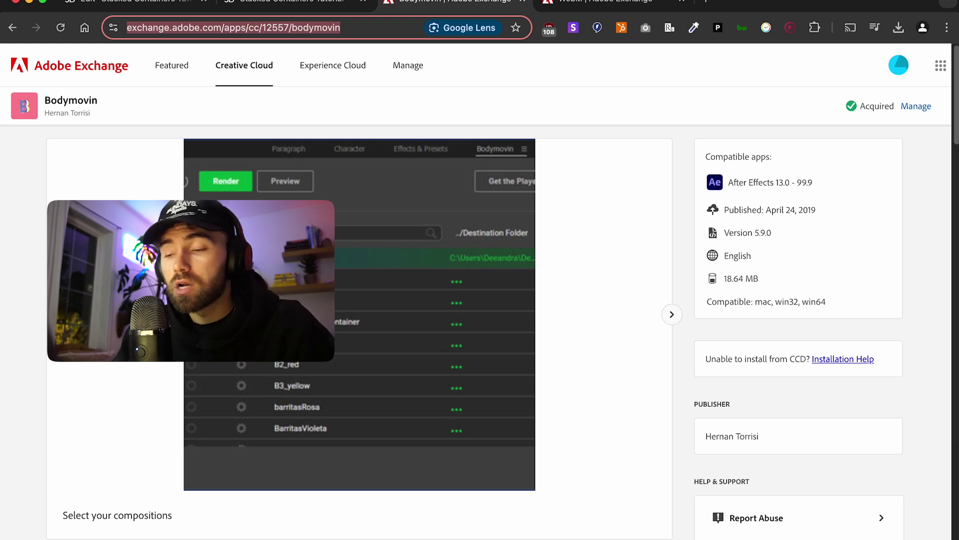
scroll(695, 529, down, 1)
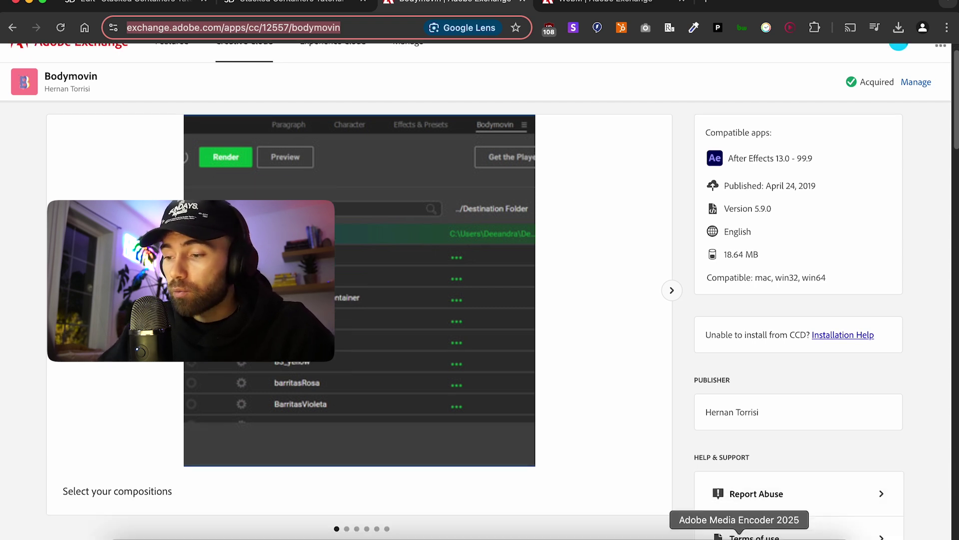
click(761, 535)
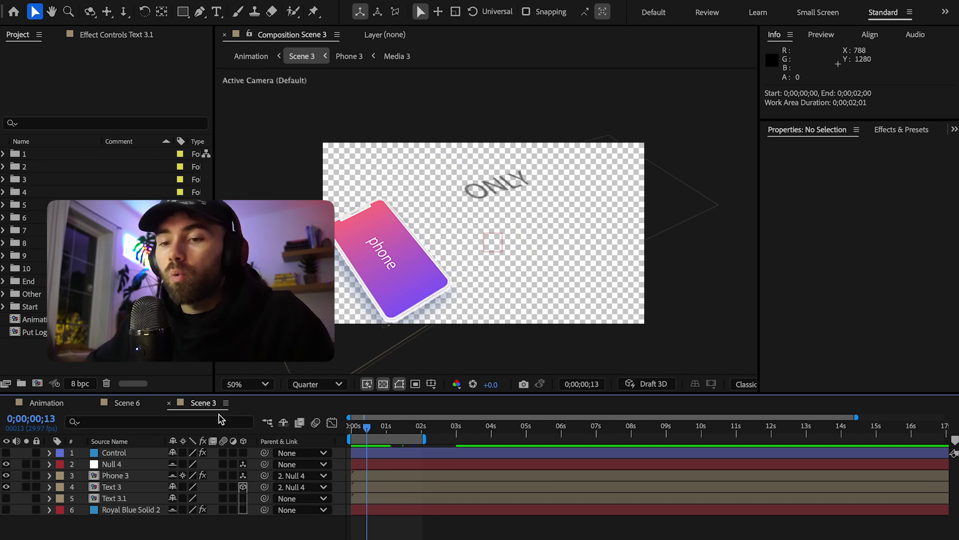
- Set the time to 0;00;00;25 and queue Scene 3 in Media Encoder, removing the duplicate item
click(175, 1)
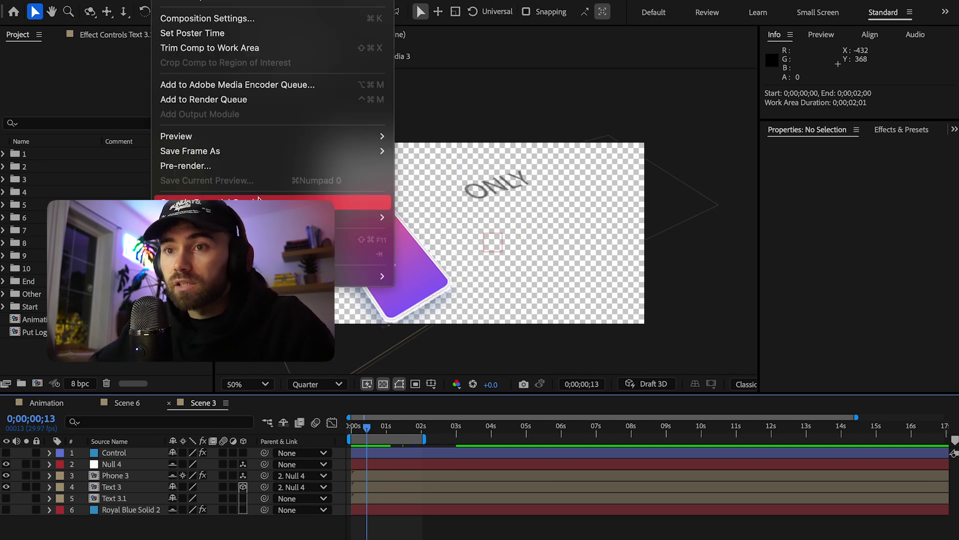
click(278, 85)
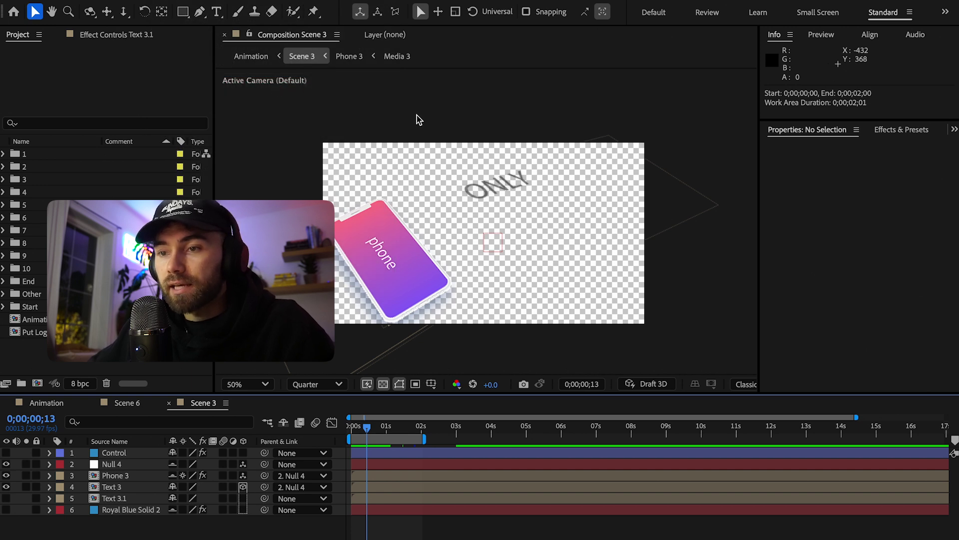
click(381, 427)
click(175, 1)
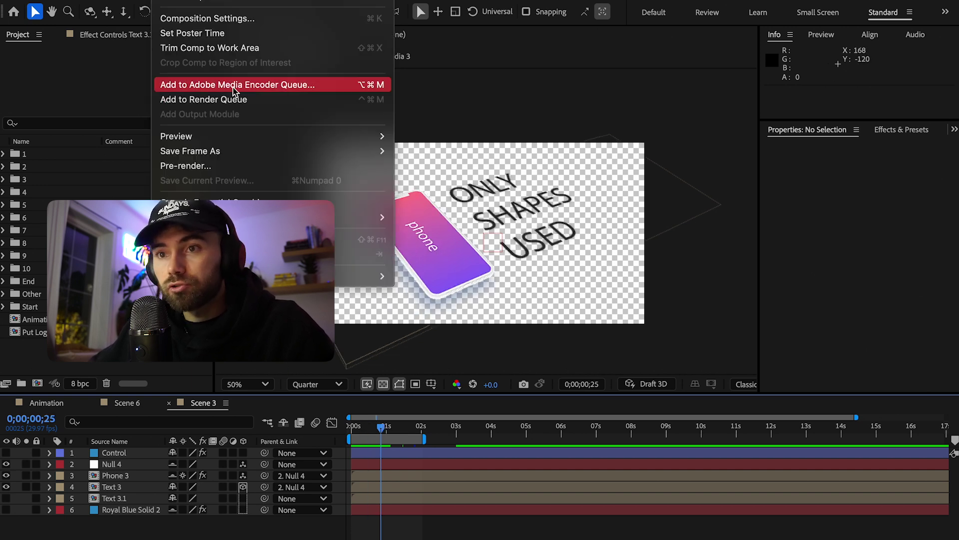
click(238, 84)
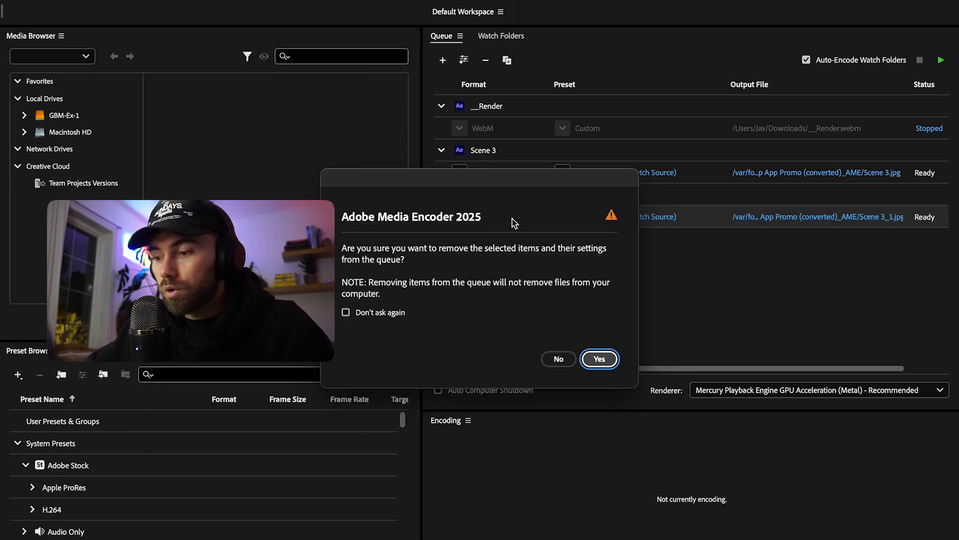
click(604, 357)
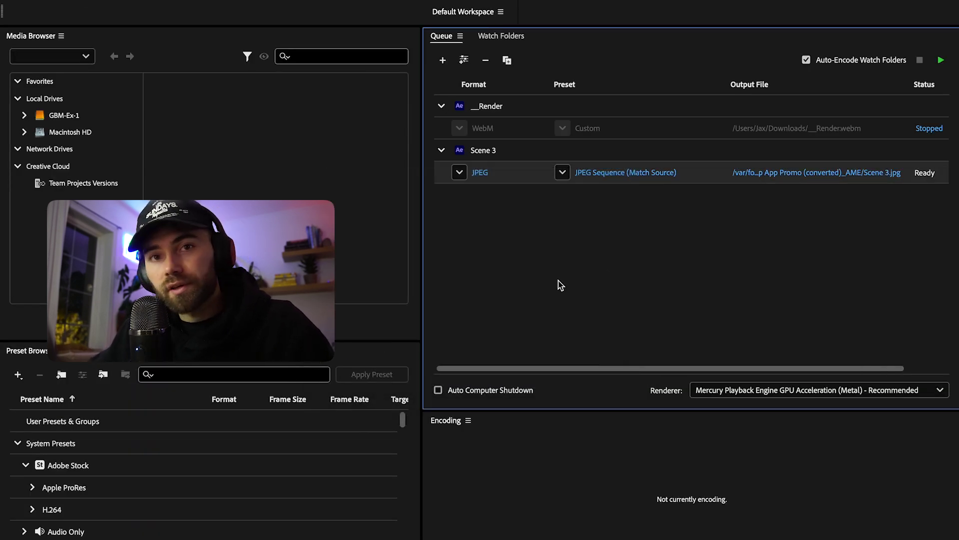
- Change Scene 3's export format to WebM with Include Alpha Channel ticked
click(481, 174)
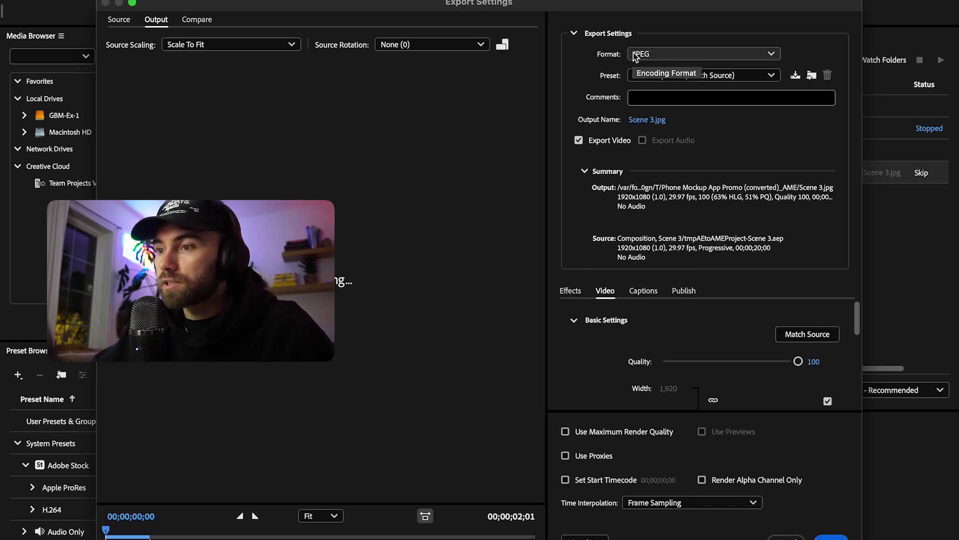
click(632, 55)
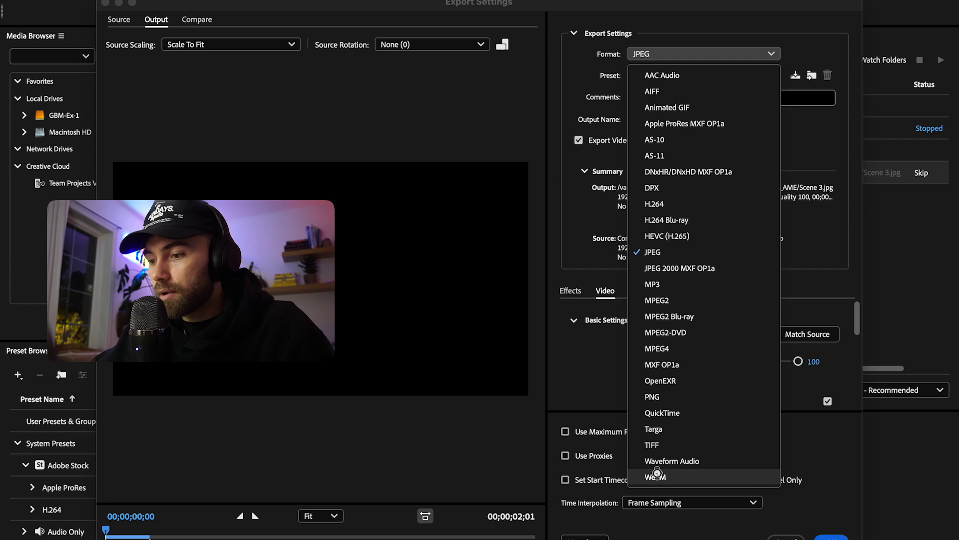
click(659, 477)
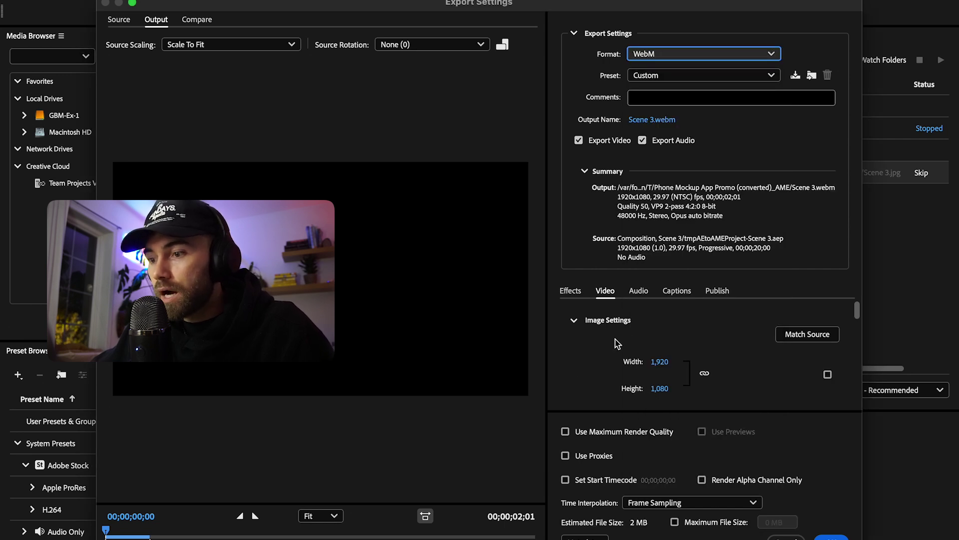
scroll(587, 375, down, 7)
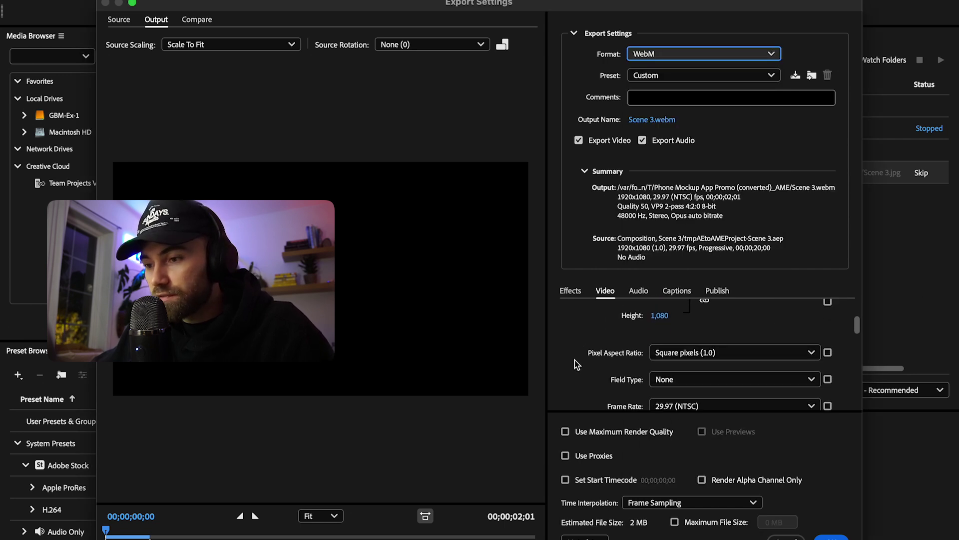
scroll(580, 364, down, 6)
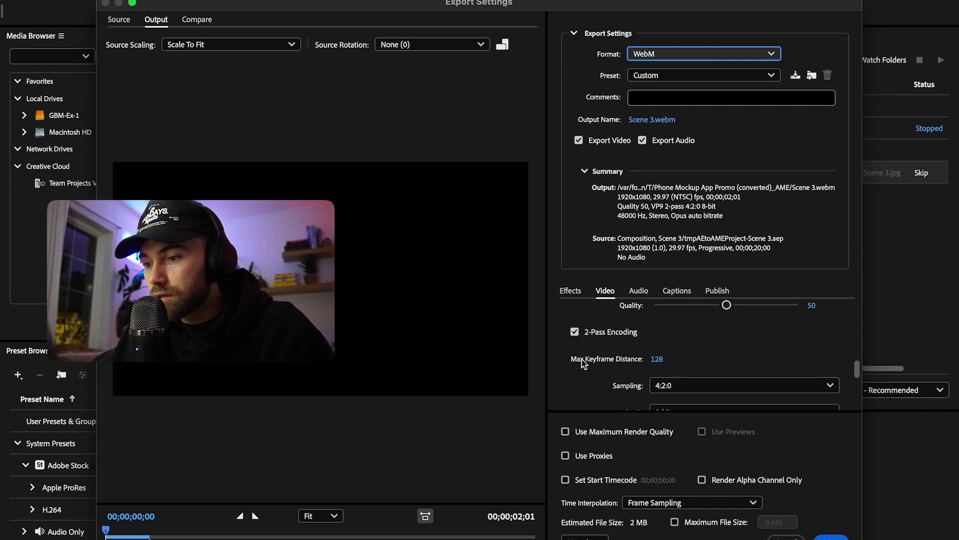
click(575, 366)
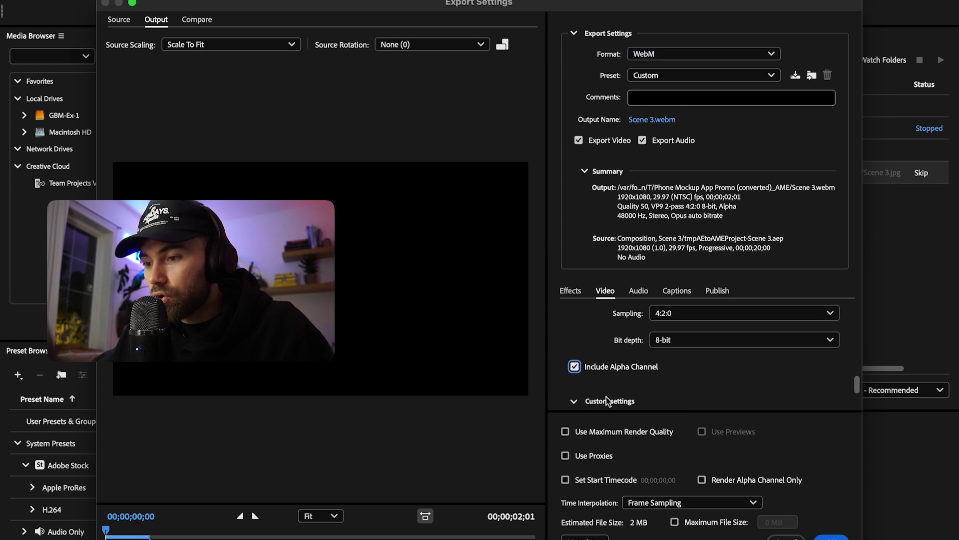
click(827, 538)
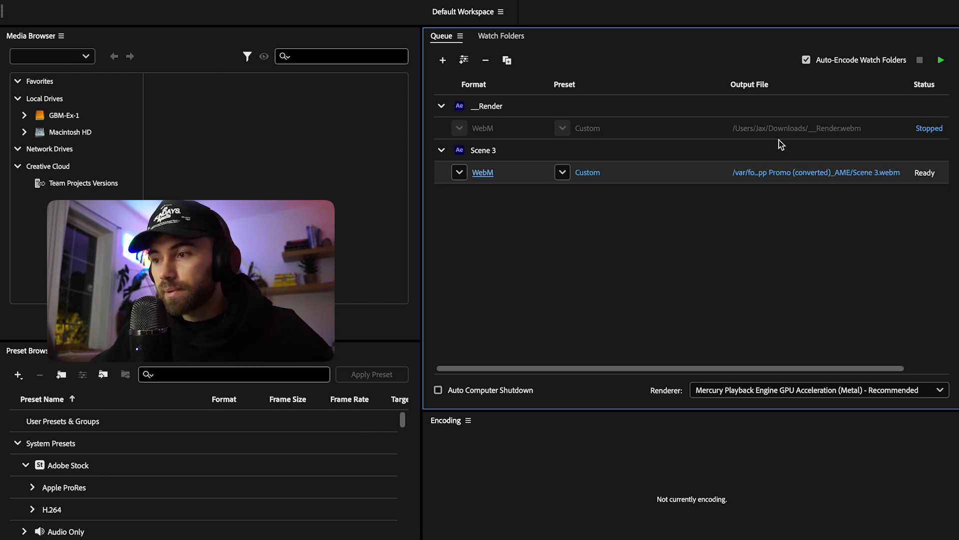
- Save Scene 3's output to GBM-Ex-1 > 2024 > 11 | Tutorial Files
click(784, 173)
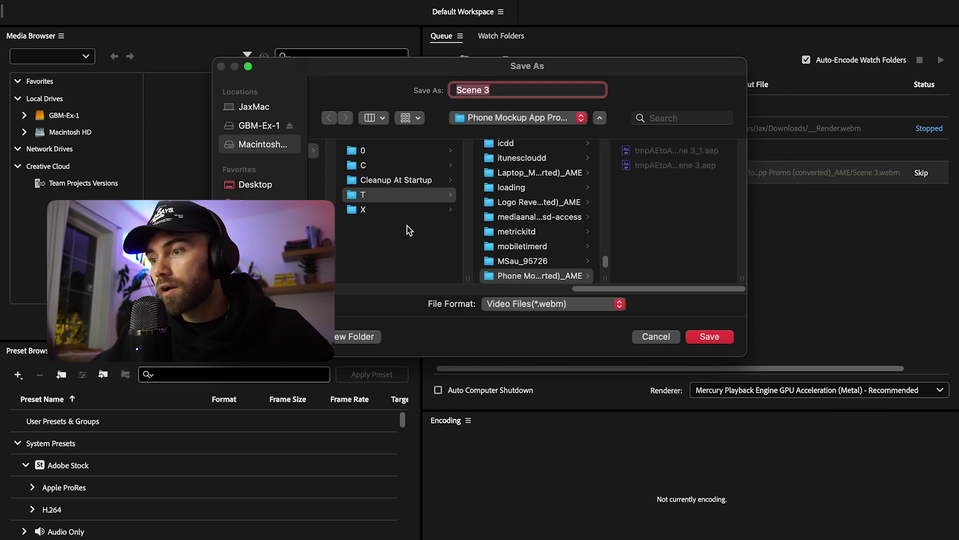
click(255, 126)
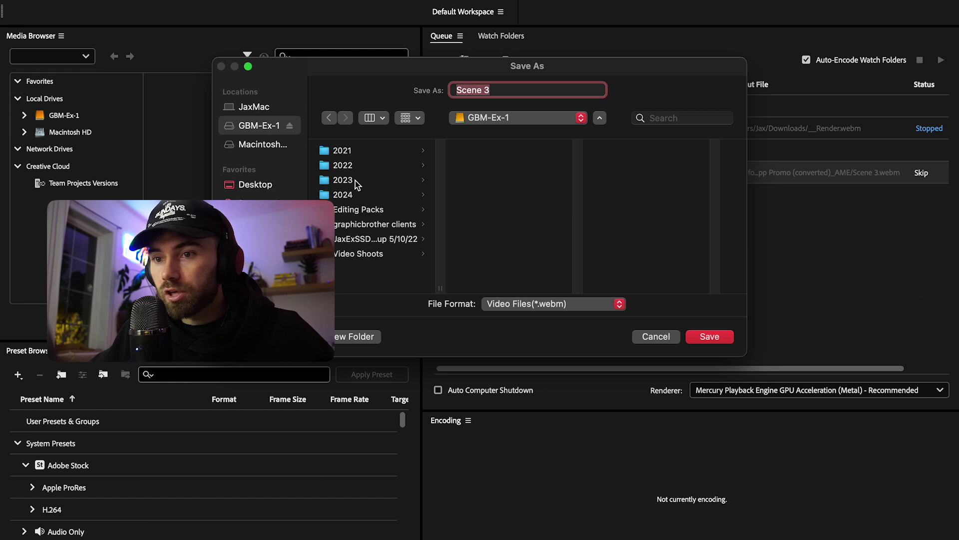
click(356, 194)
scroll(510, 220, down, 5)
click(512, 281)
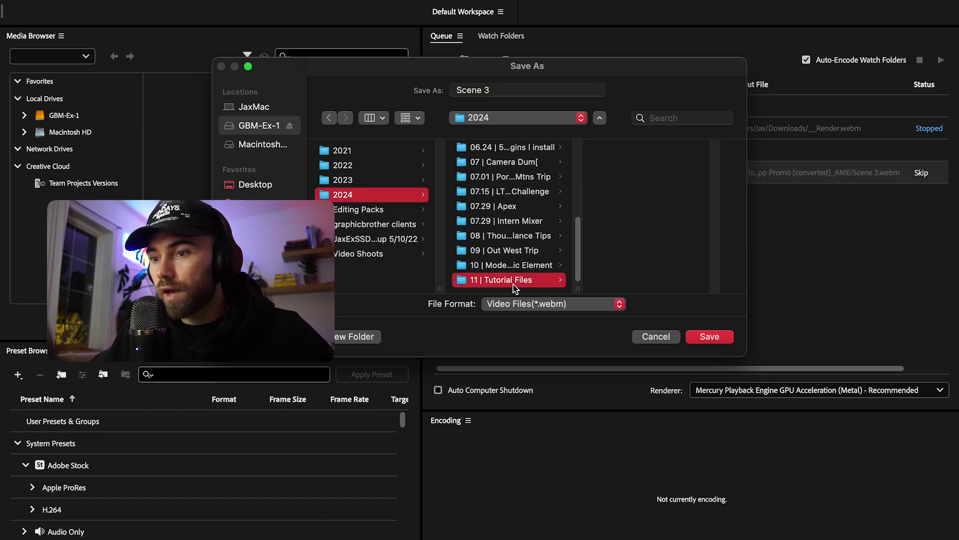
click(710, 336)
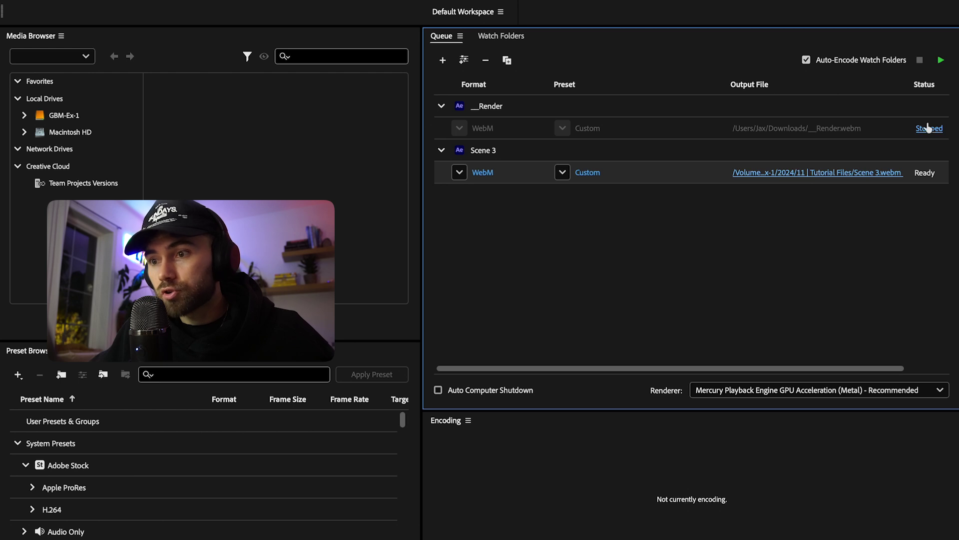
- Start the queue to encode Scene 3.webm, then switch back to Chrome once it finishes
click(940, 61)
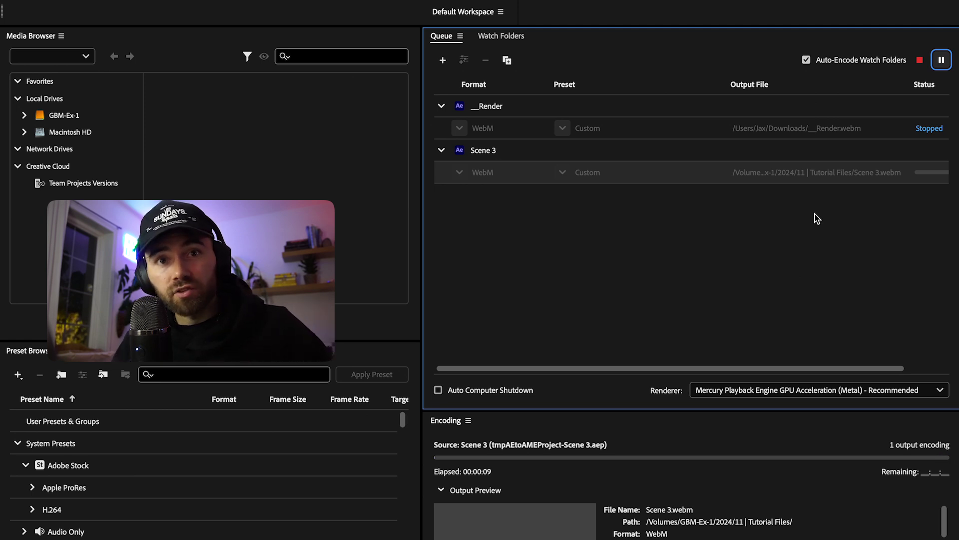
click(92, 26)
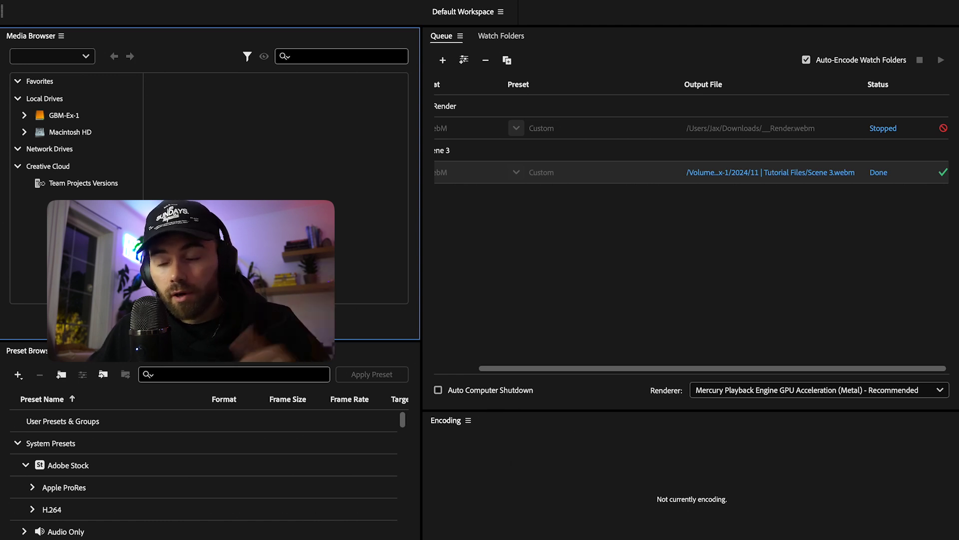
click(342, 531)
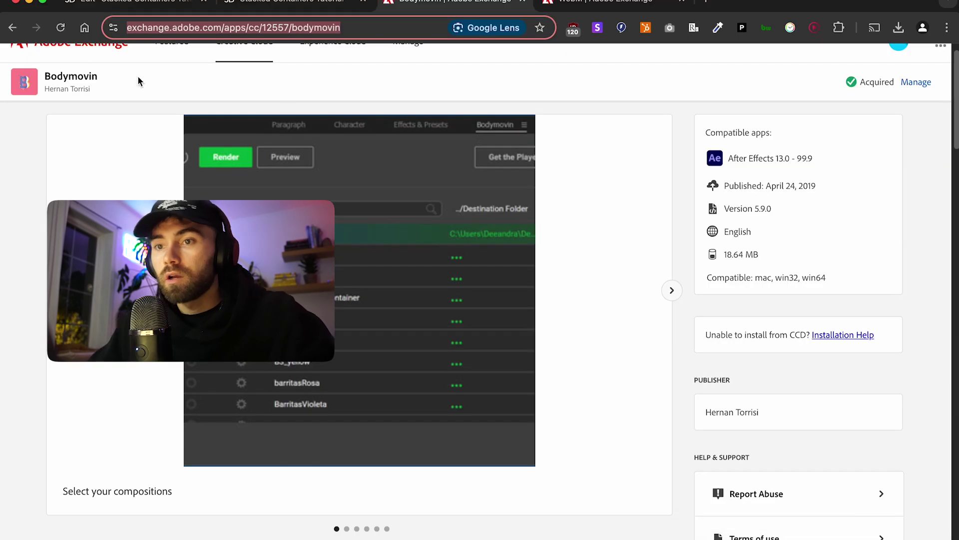
- Back in the Elementor editor, add a new empty single-column flexbox container
click(103, 1)
click(88, 4)
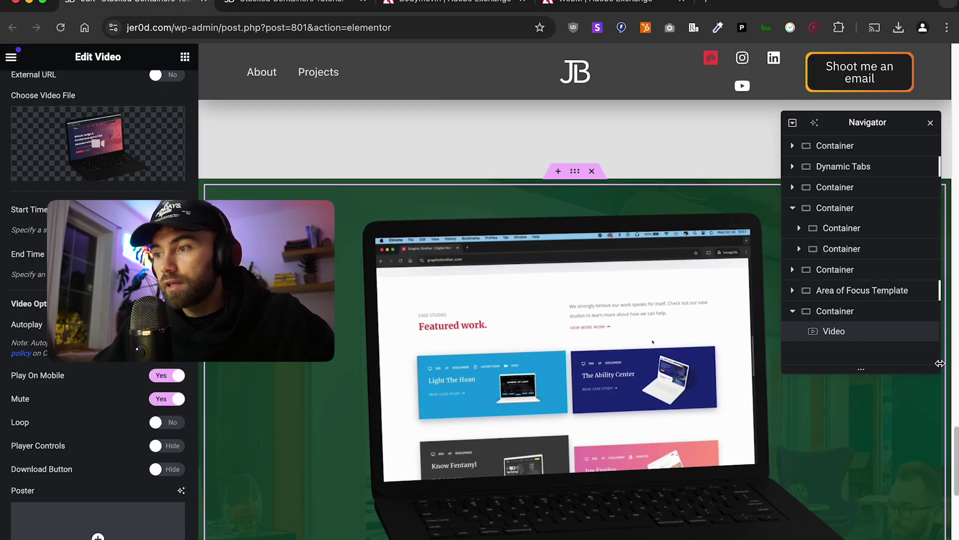
scroll(578, 300, down, 10)
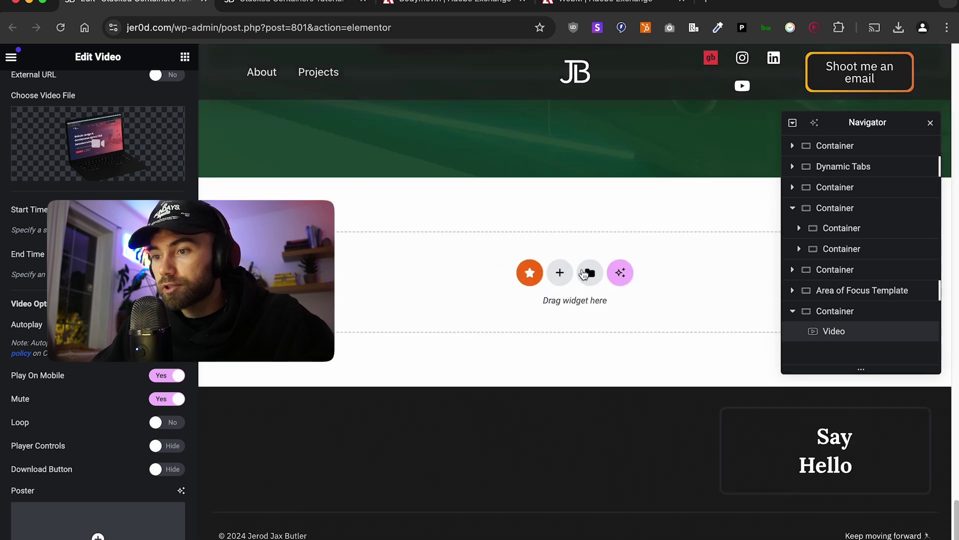
click(559, 272)
click(534, 315)
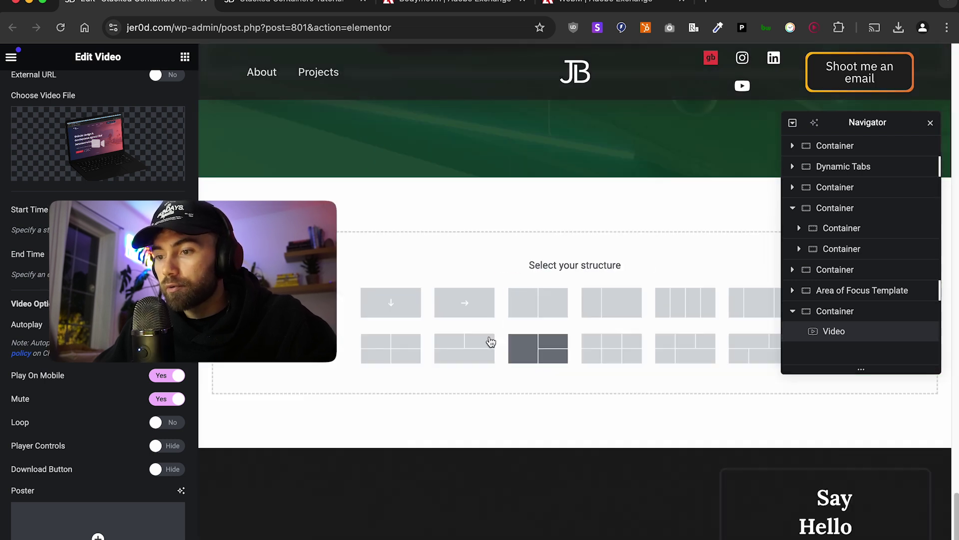
click(395, 316)
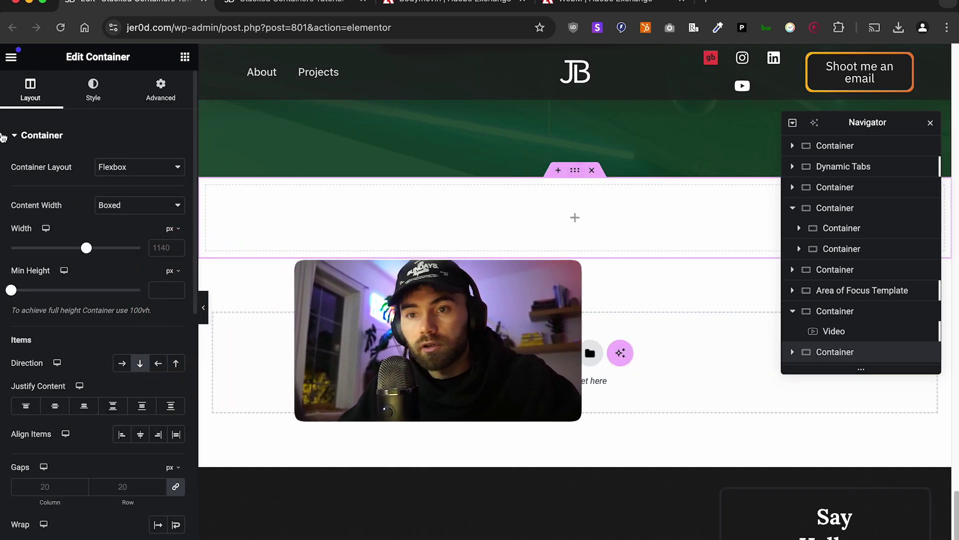
- Give the container a classic background colour of #F3F3F3
click(93, 92)
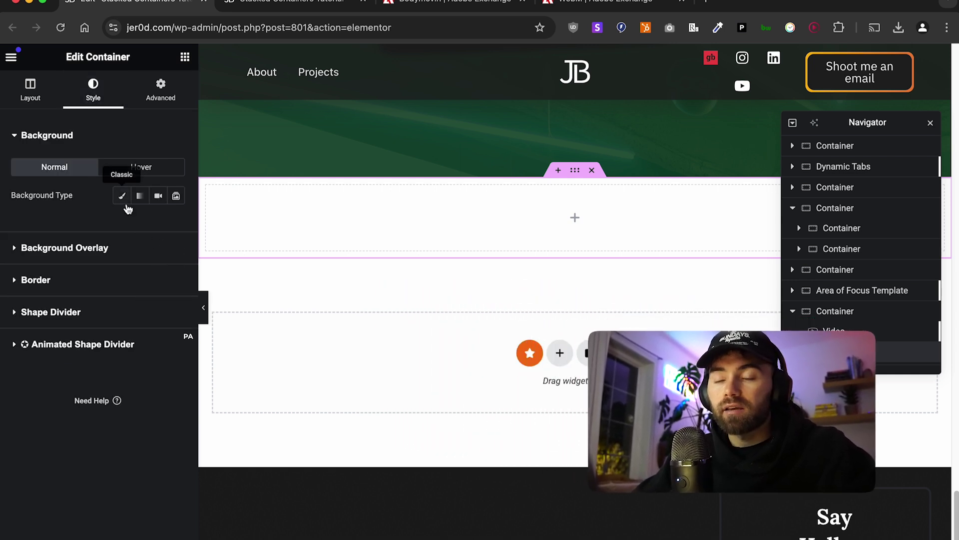
click(122, 195)
click(158, 223)
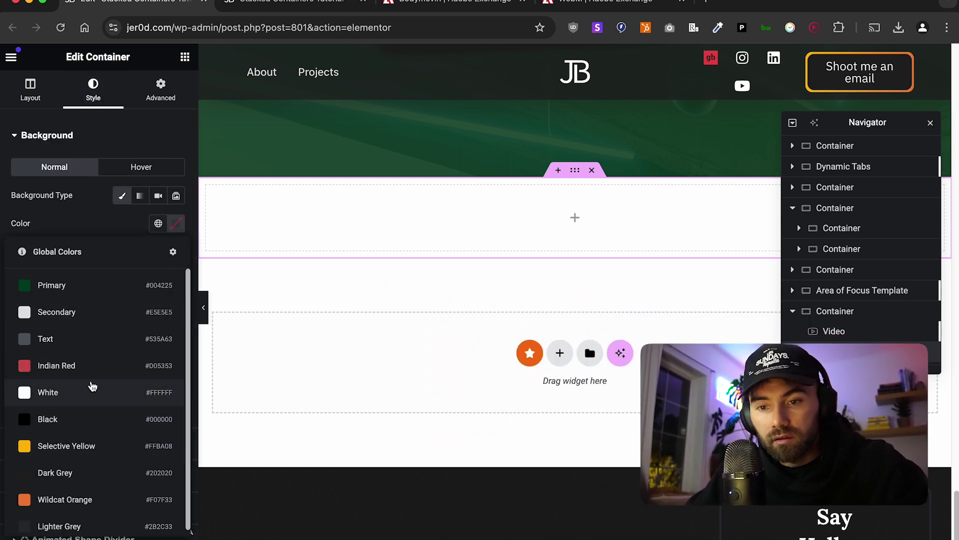
click(94, 339)
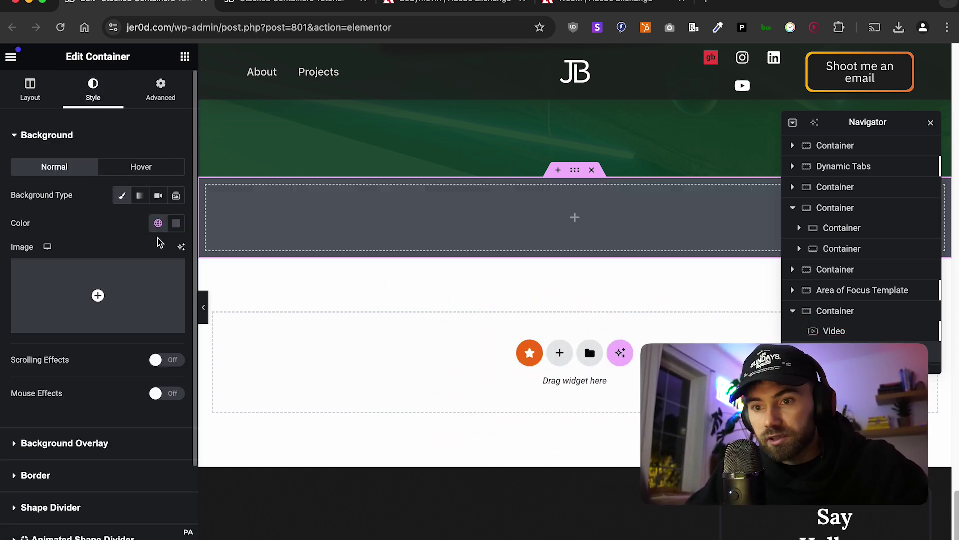
click(176, 223)
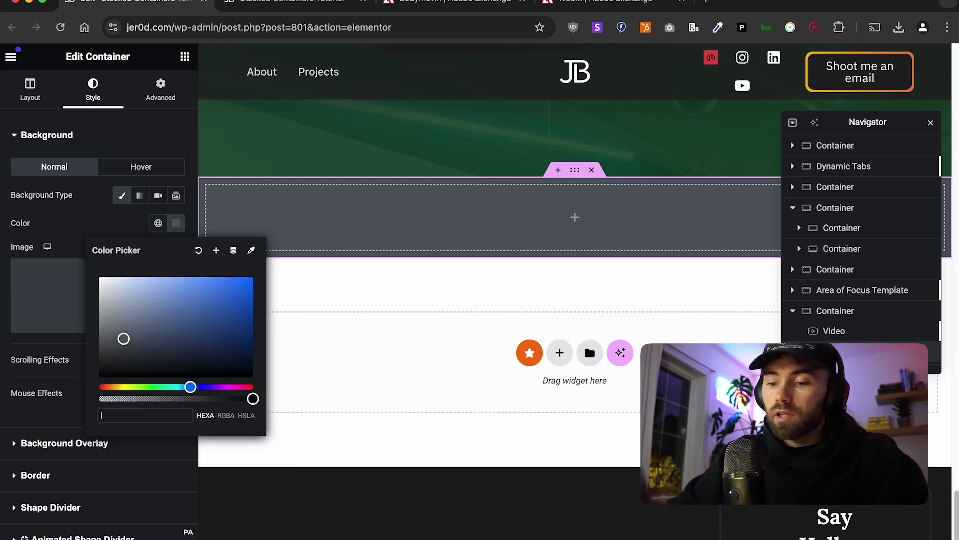
text(F3f3f3f)
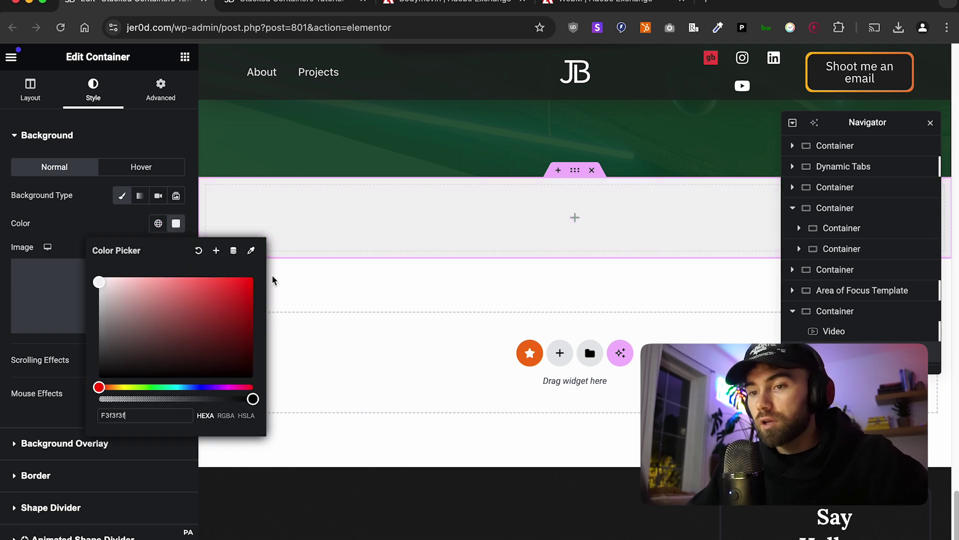
click(31, 90)
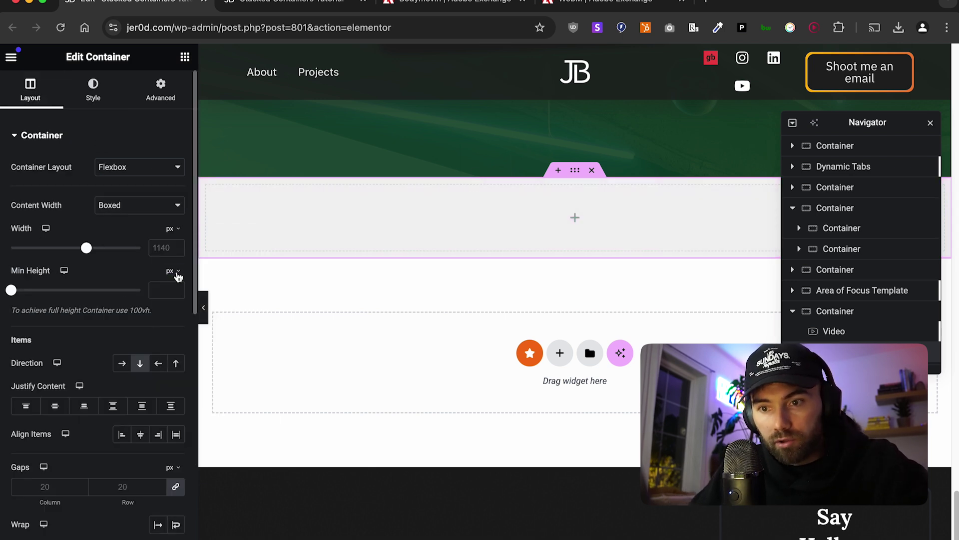
- Set the container's minimum height to 100 vh
click(176, 271)
click(172, 332)
click(163, 289)
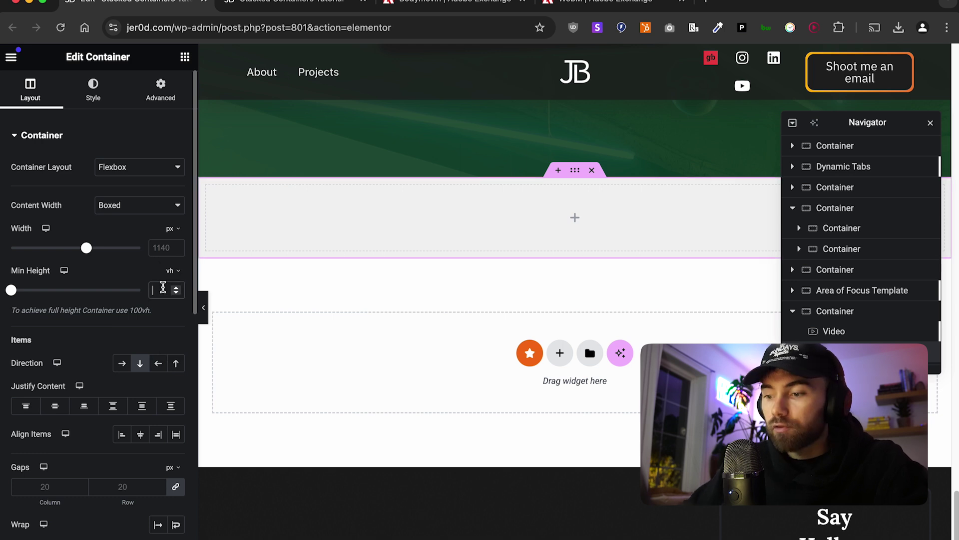
text(100)
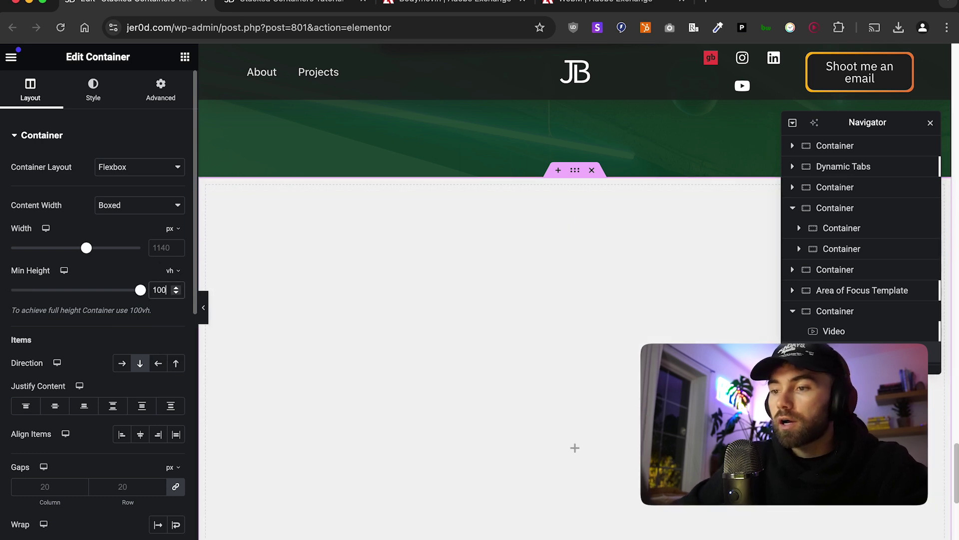
click(185, 58)
- Drag a Video widget into the new container and set its source to Self Hosted
text(video)
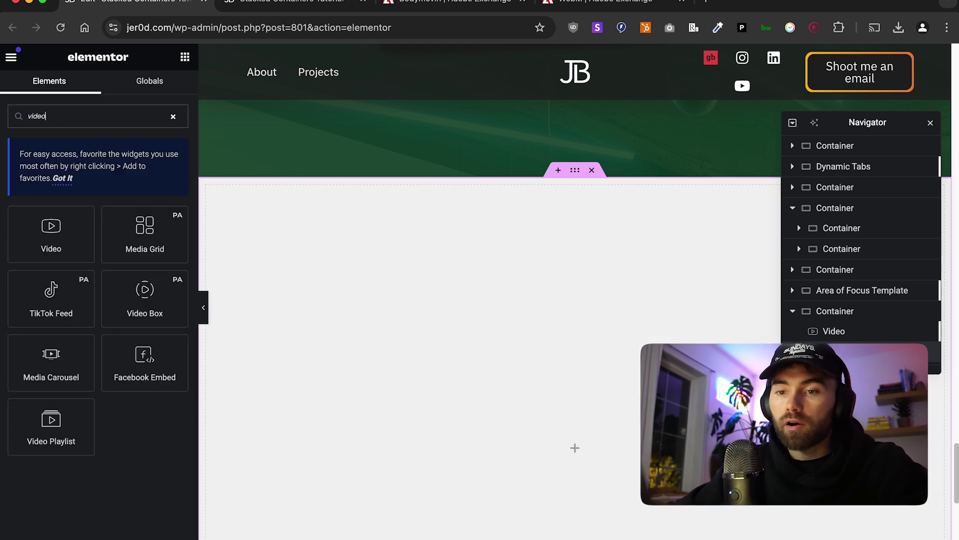
drag(50, 232, 412, 320)
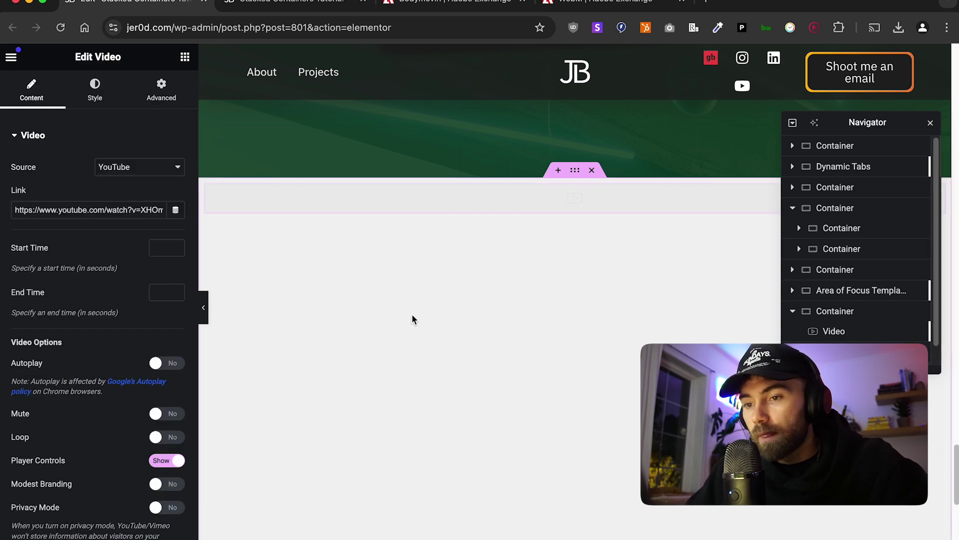
click(167, 167)
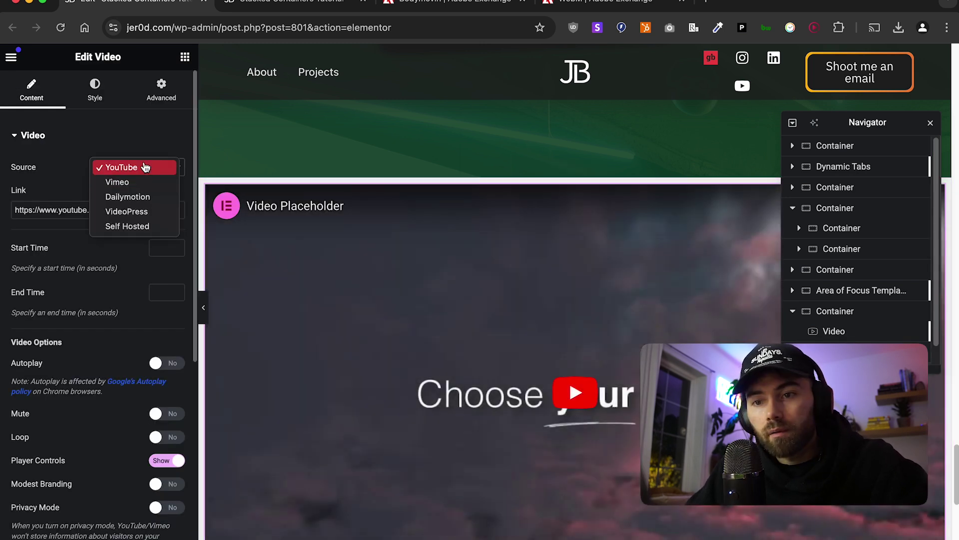
click(142, 228)
- Upload Scene 3.webm from the 2024 > 11 | Tutorial Files folder and select it as the video
click(141, 274)
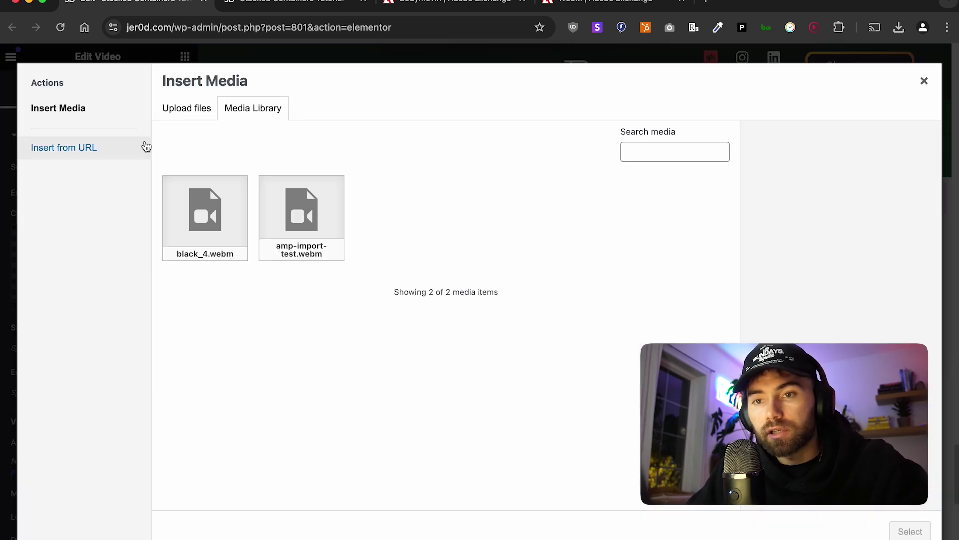
click(185, 107)
click(510, 306)
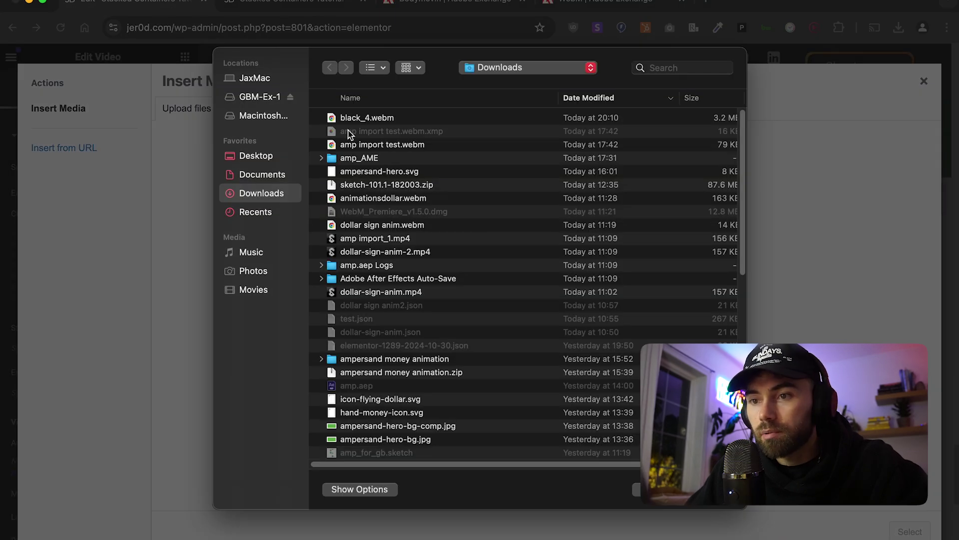
click(265, 177)
click(276, 97)
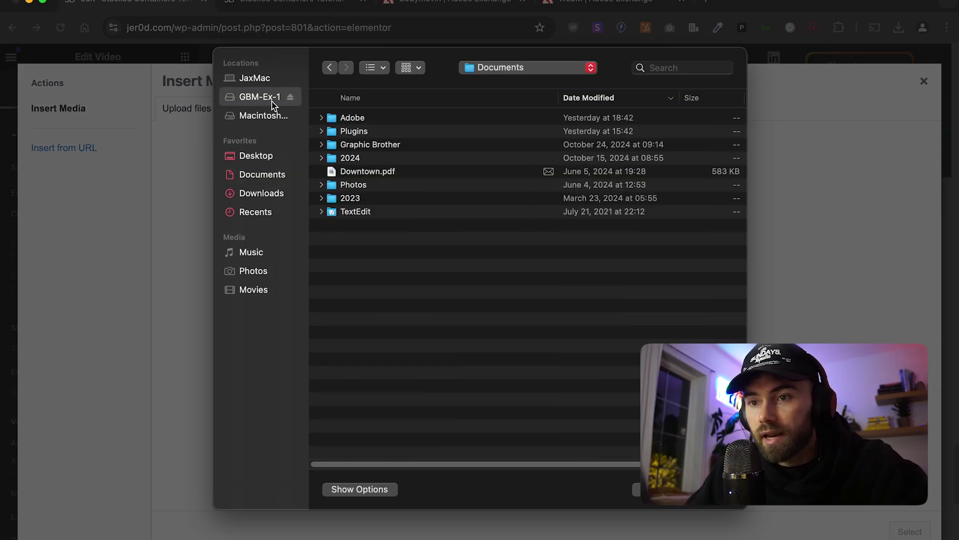
click(368, 118)
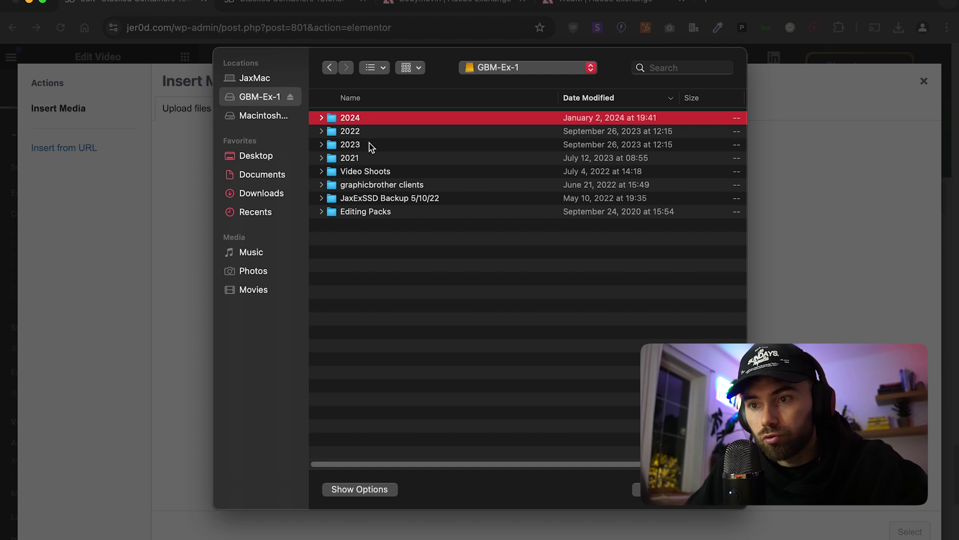
double_click(350, 118)
scroll(400, 137, down, 3)
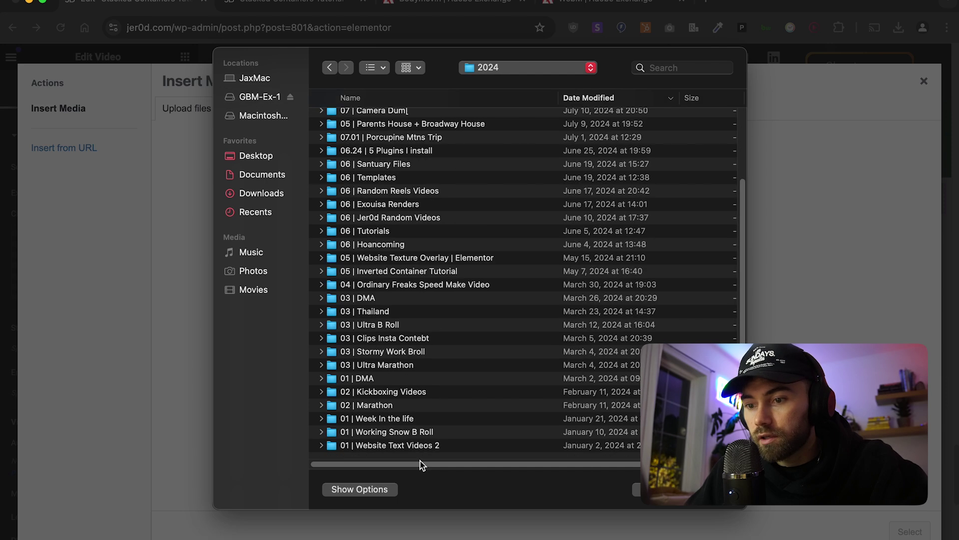
scroll(379, 161, up, 3)
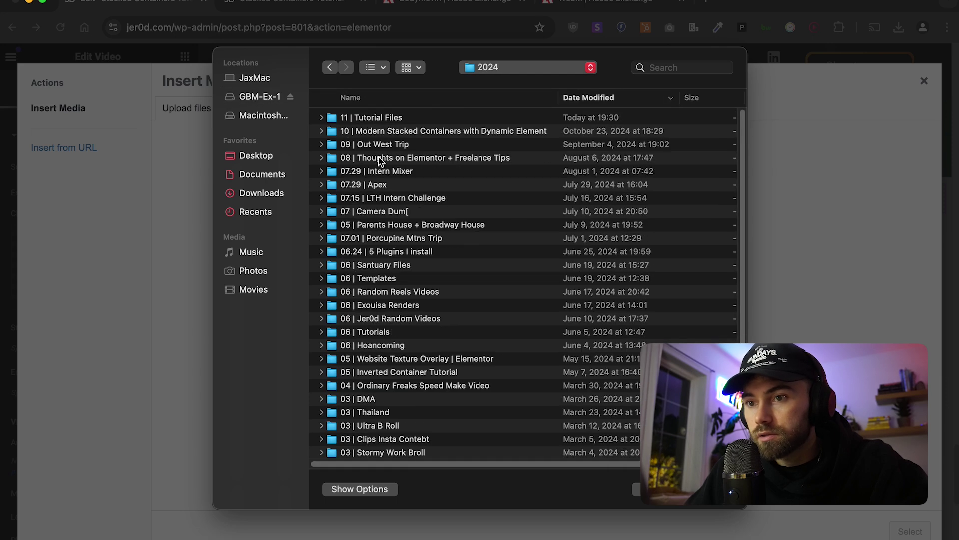
double_click(382, 120)
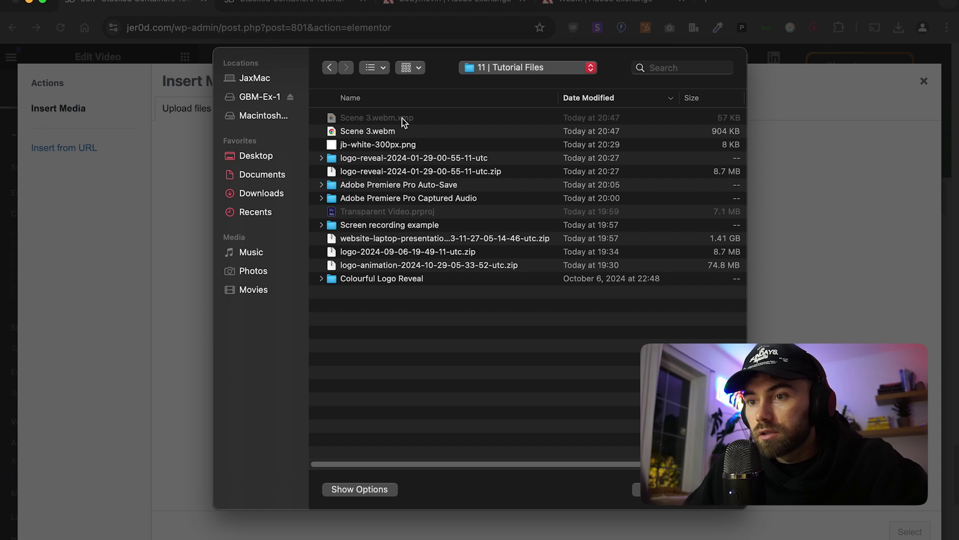
double_click(401, 131)
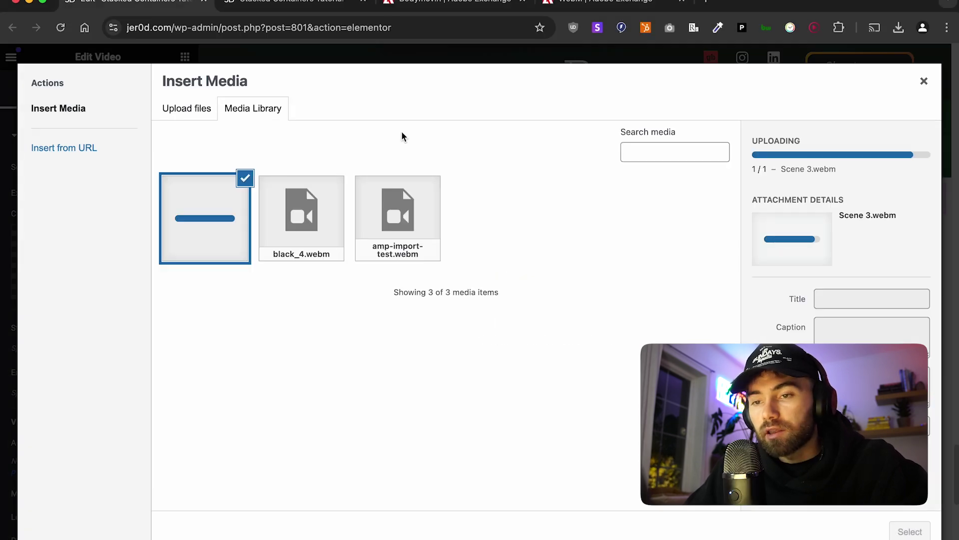
click(902, 531)
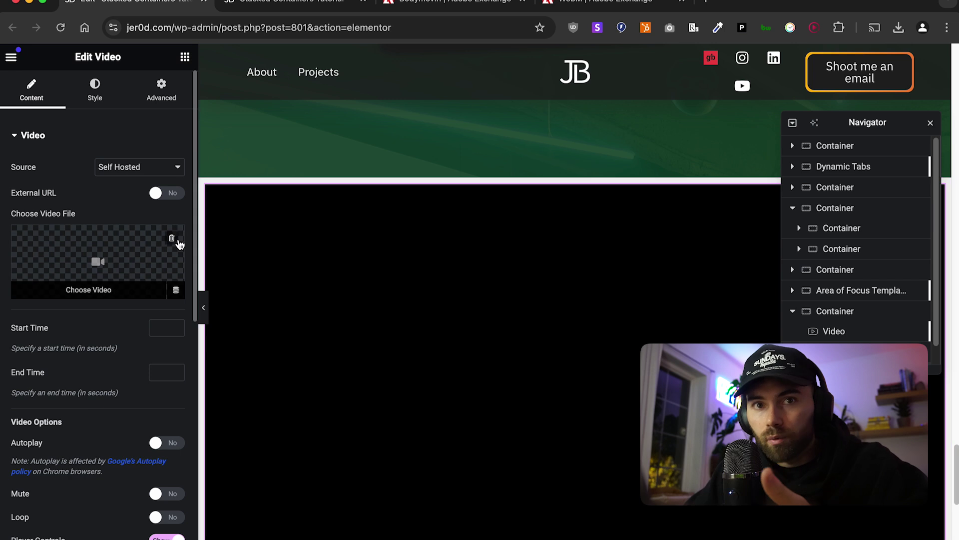
- Turn on Autoplay for the video widget
scroll(155, 409, down, 1)
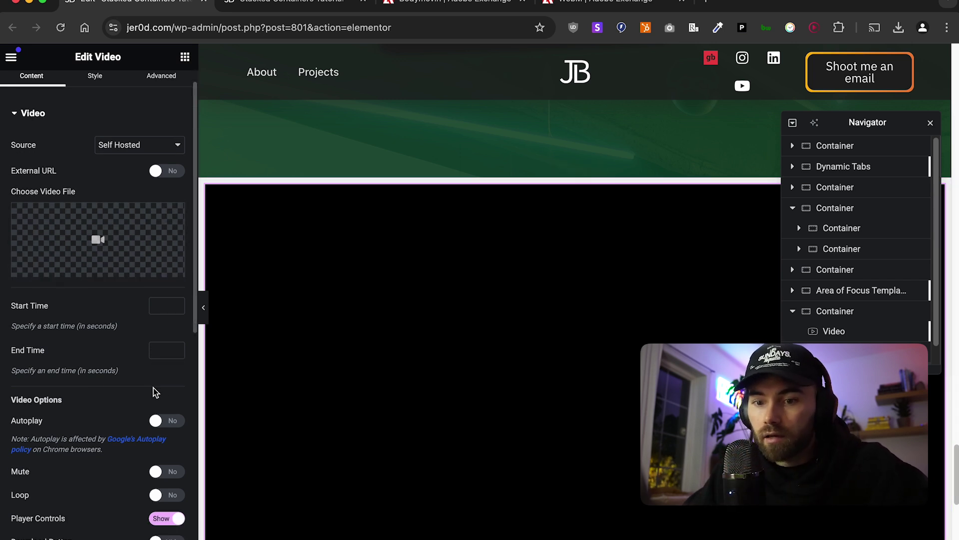
click(152, 422)
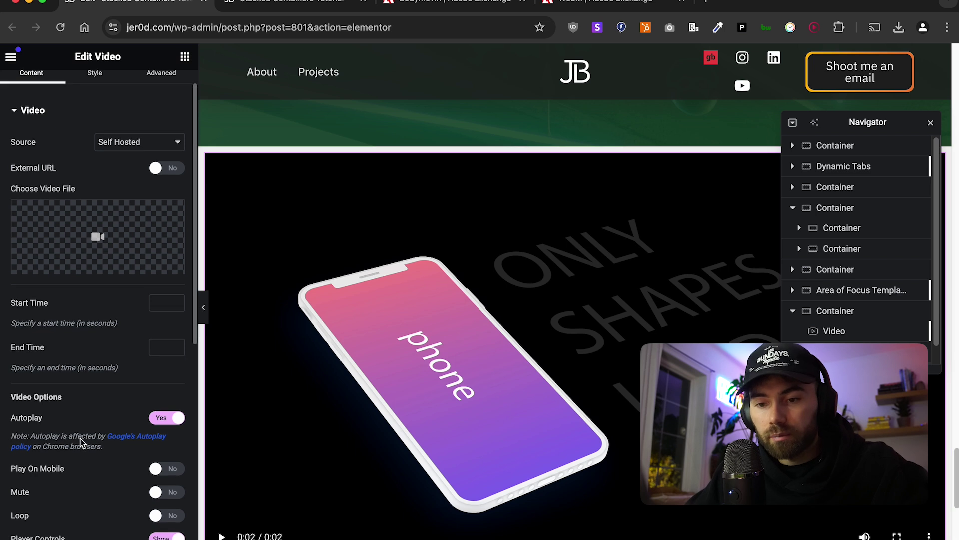
scroll(148, 416, down, 5)
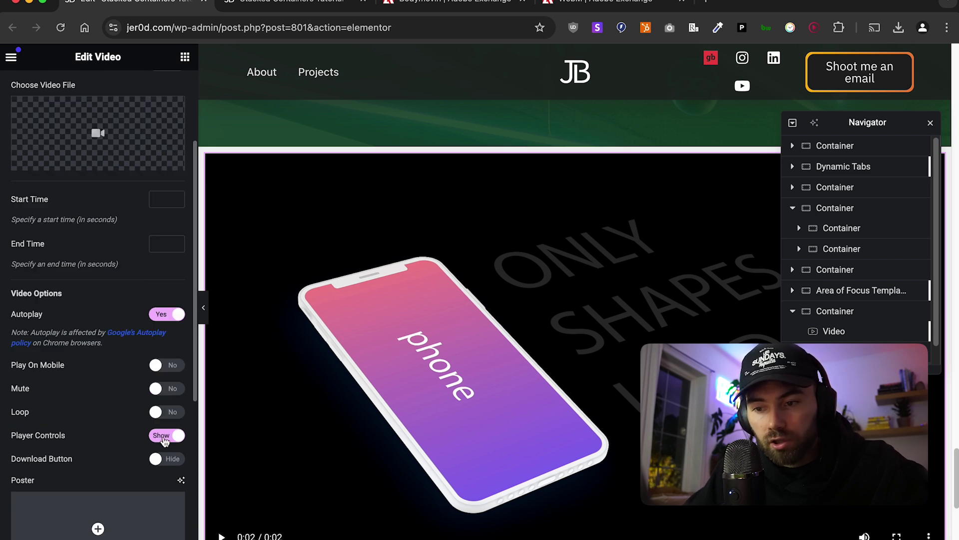
scroll(154, 163, up, 6)
- Add custom CSS 'selector video { background:transparent !important; }' to the video widget
click(158, 96)
scroll(103, 325, down, 15)
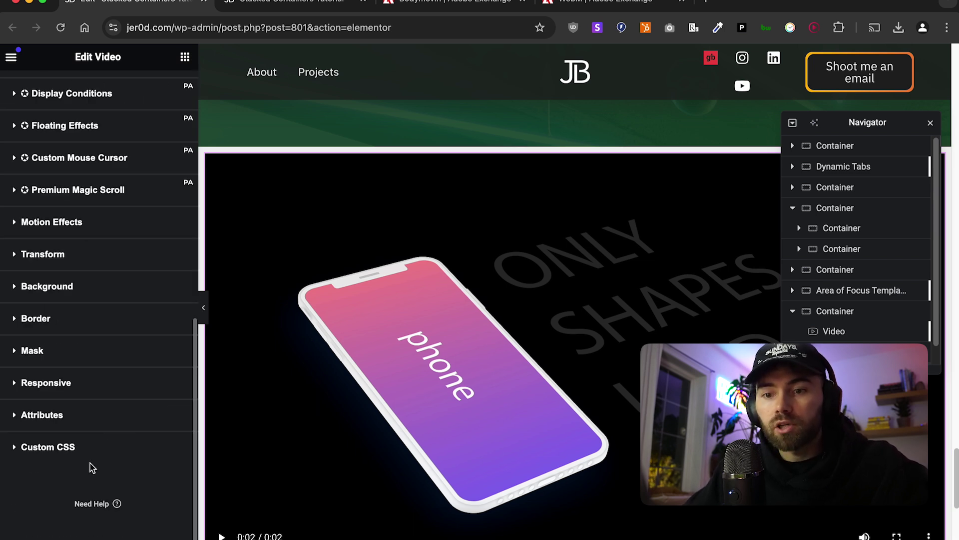
scroll(107, 444, down, 3)
click(108, 443)
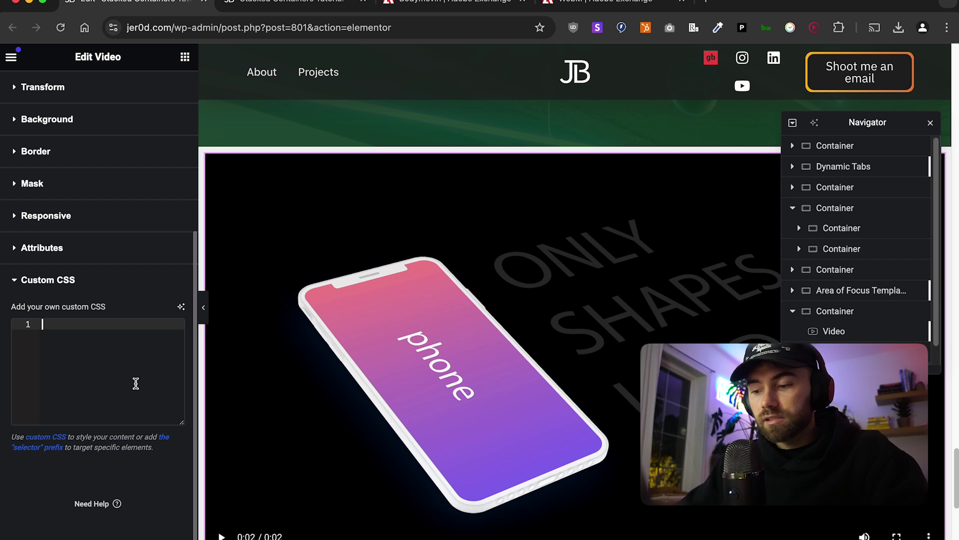
text(selector vi)
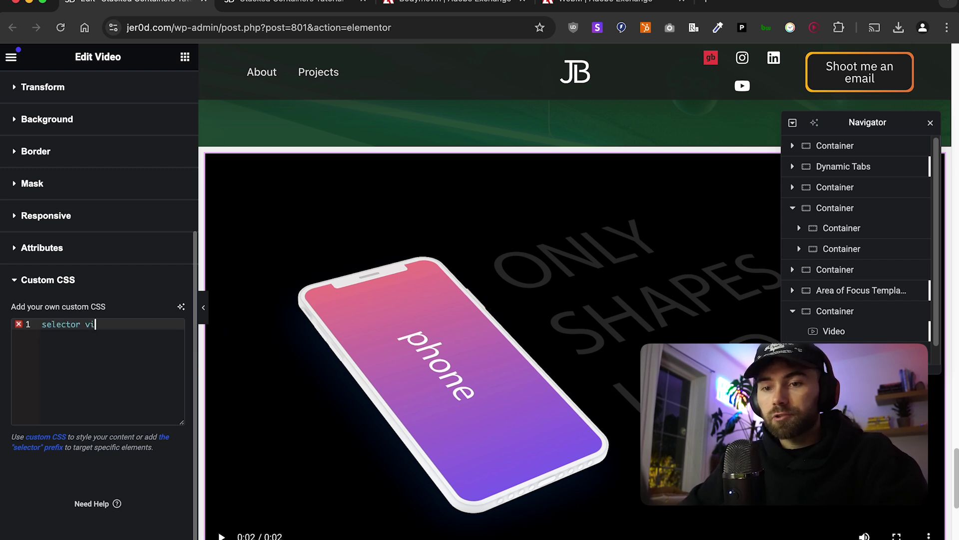
text(deo {)
key(Return)
text(background:)
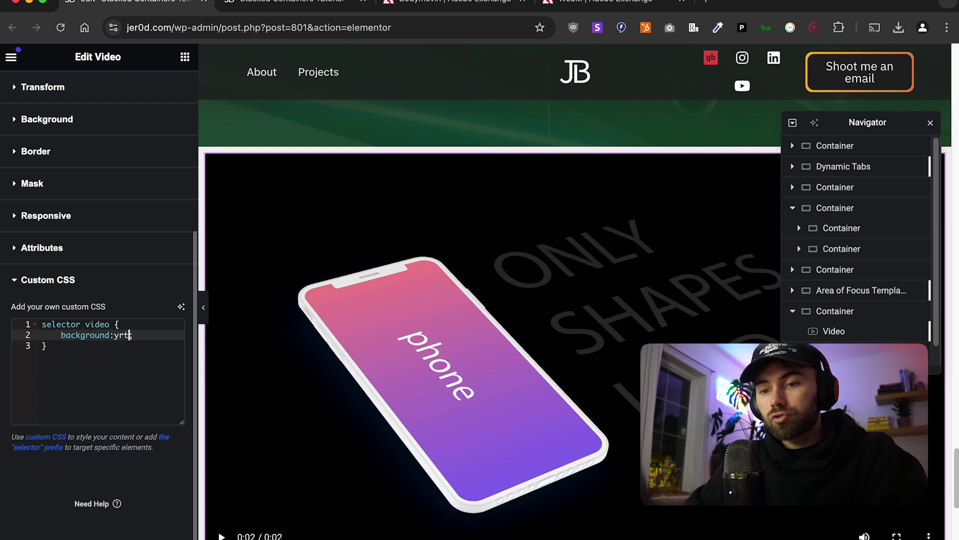
text(trans)
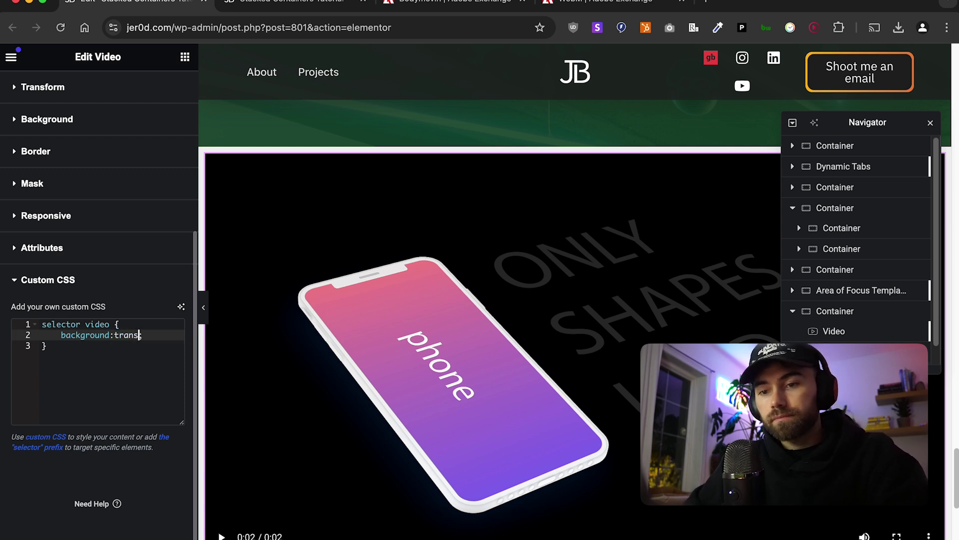
text(parent !imp)
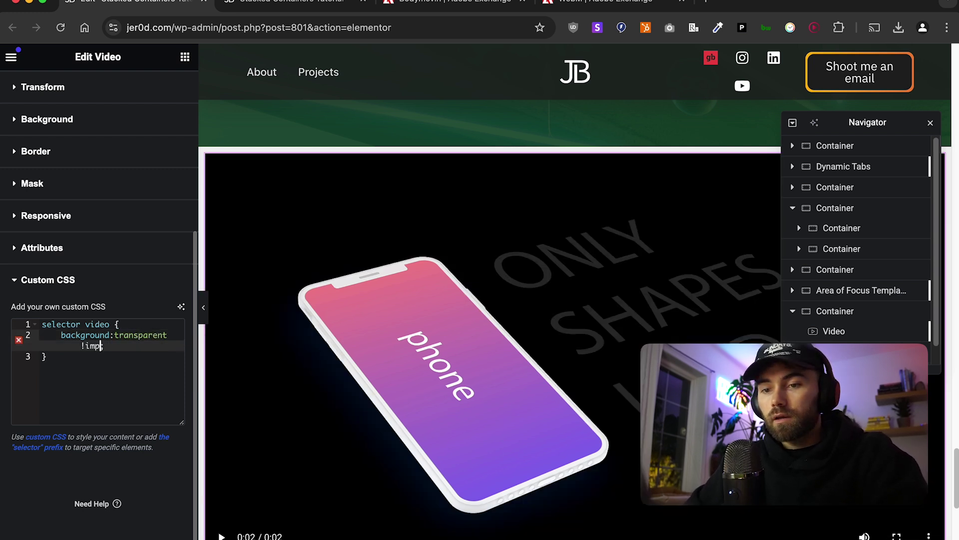
text(ortant;)
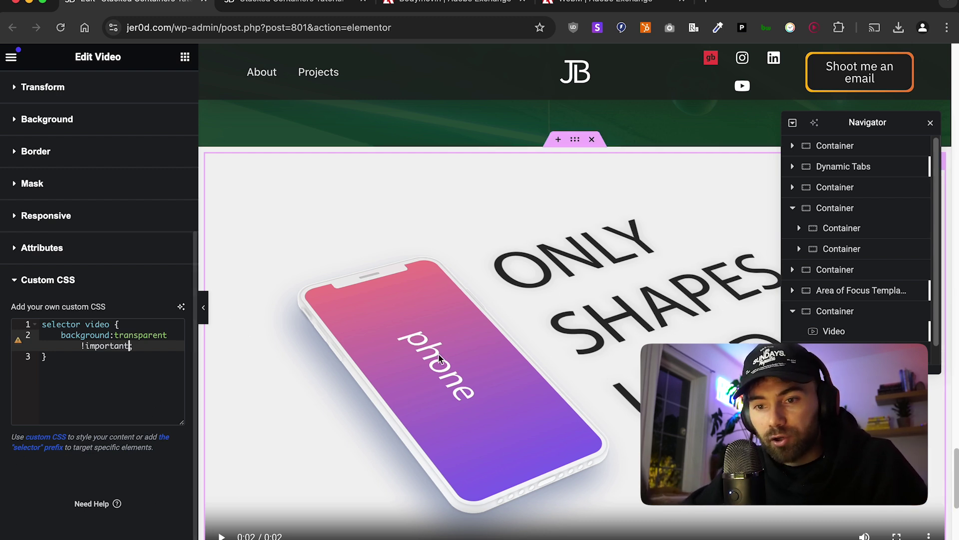
click(930, 122)
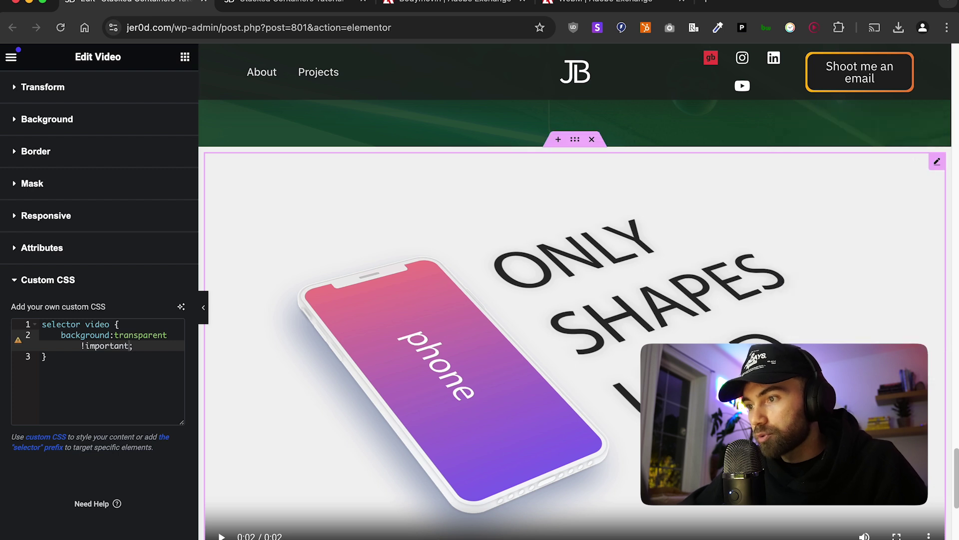
scroll(914, 341, down, 10)
- Hide the video's player controls and switch on Play On Mobile and Mute
scroll(914, 342, up, 15)
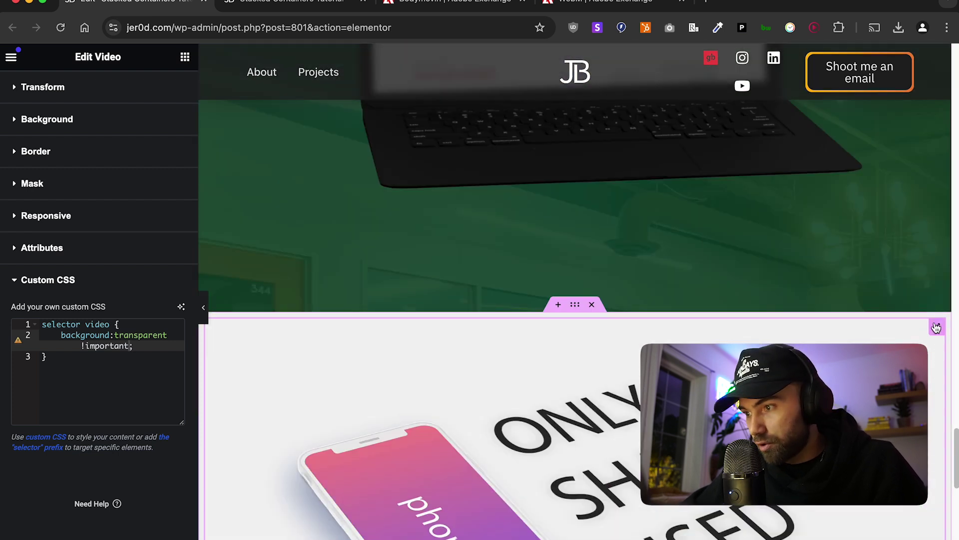
scroll(22, 160, up, 5)
click(31, 90)
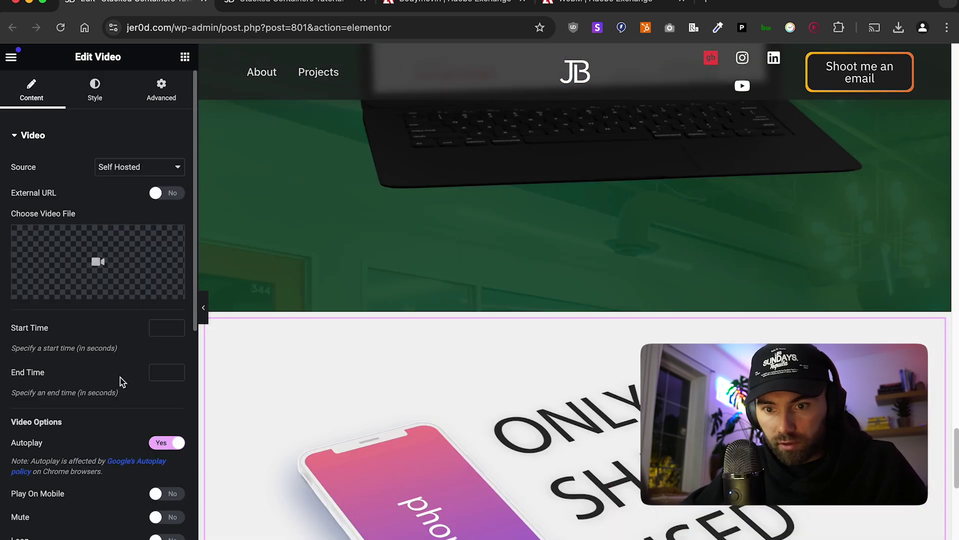
scroll(120, 388, down, 3)
click(170, 430)
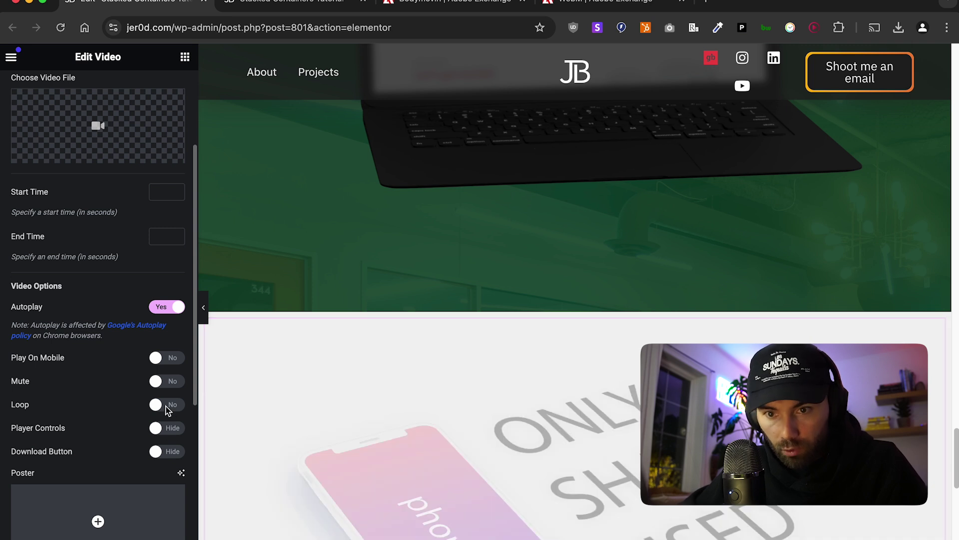
click(172, 364)
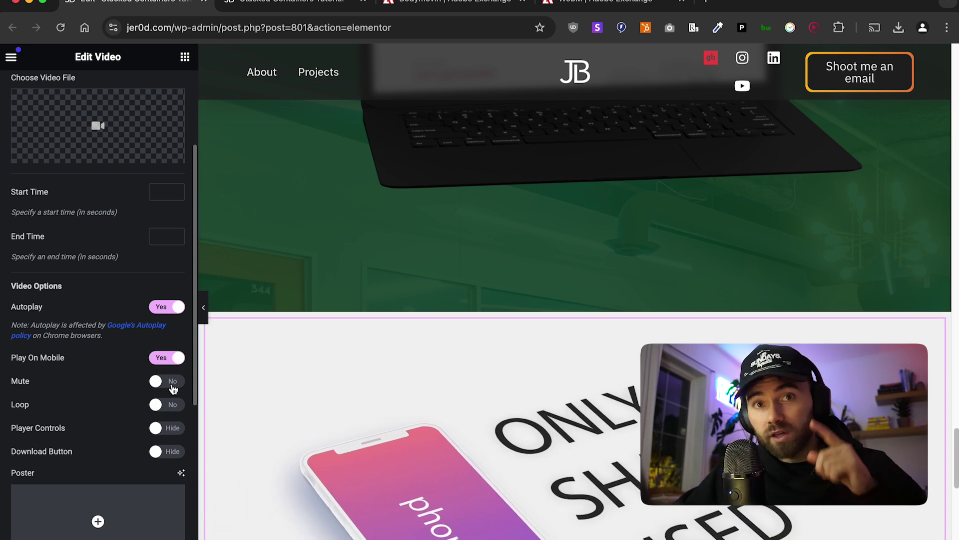
click(173, 384)
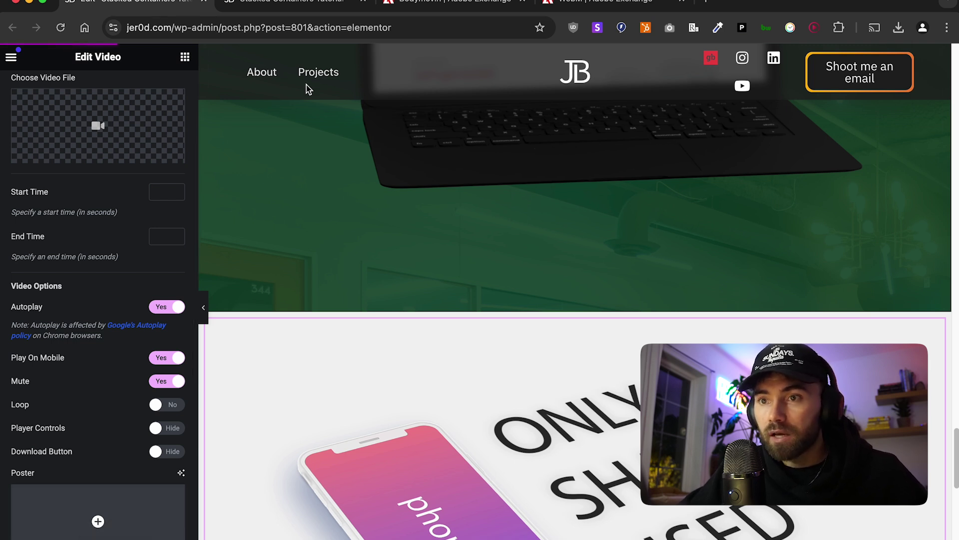
click(125, 534)
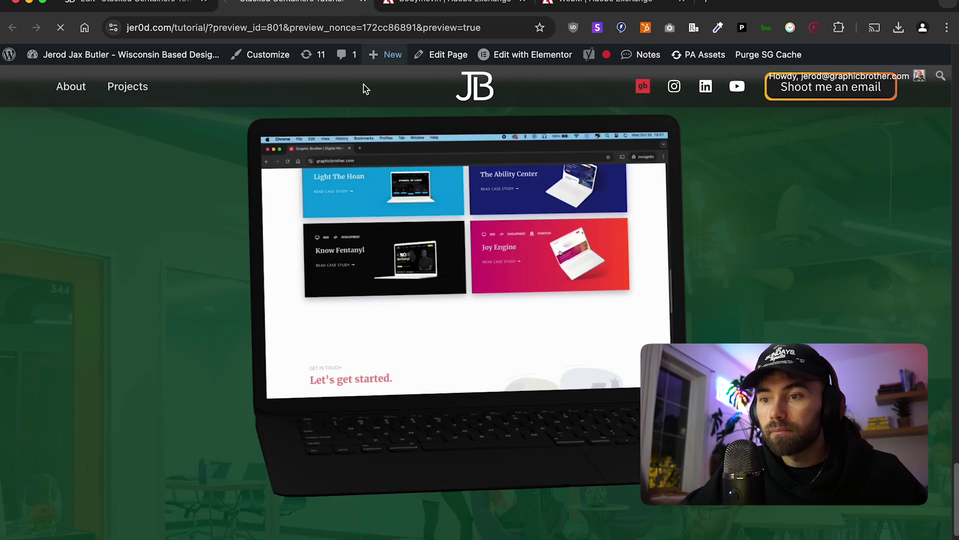
scroll(283, 227, down, 10)
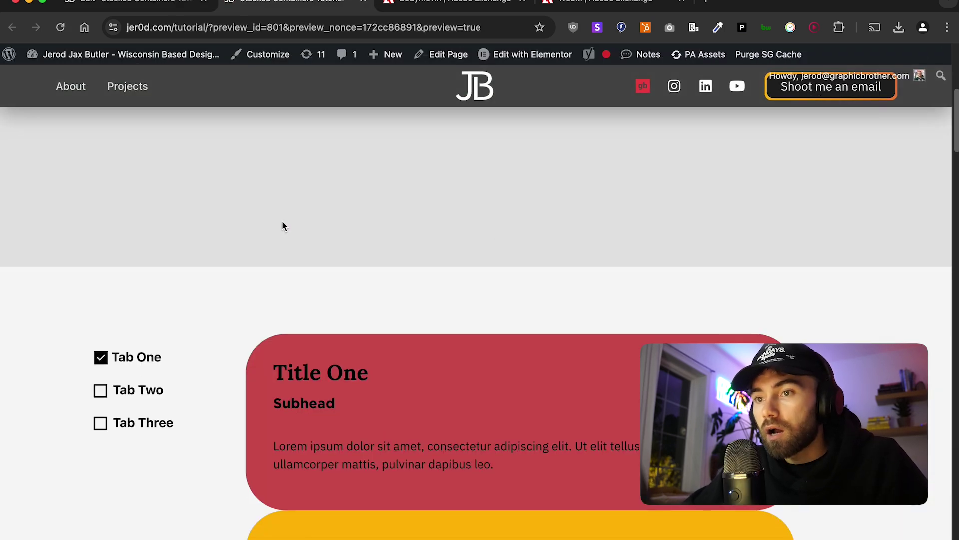
scroll(260, 240, down, 15)
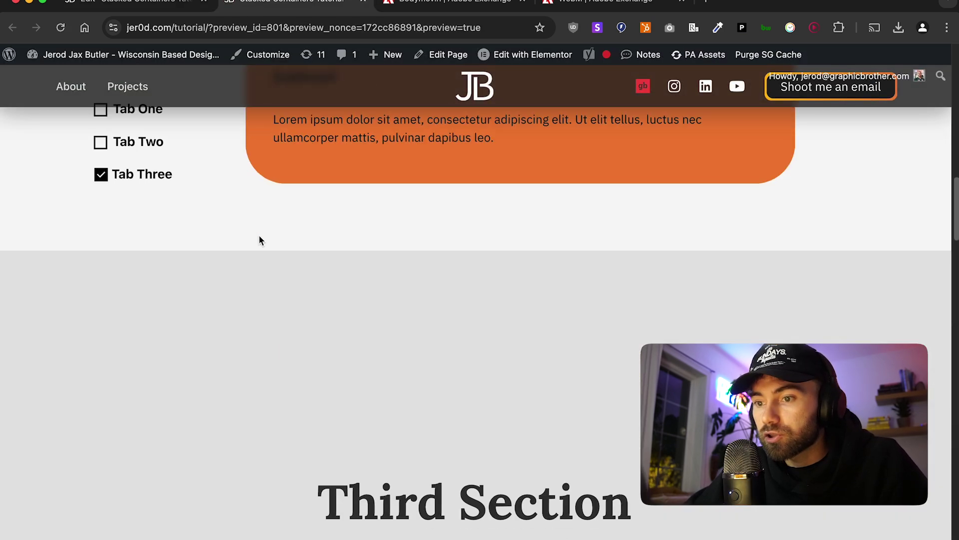
scroll(259, 240, down, 15)
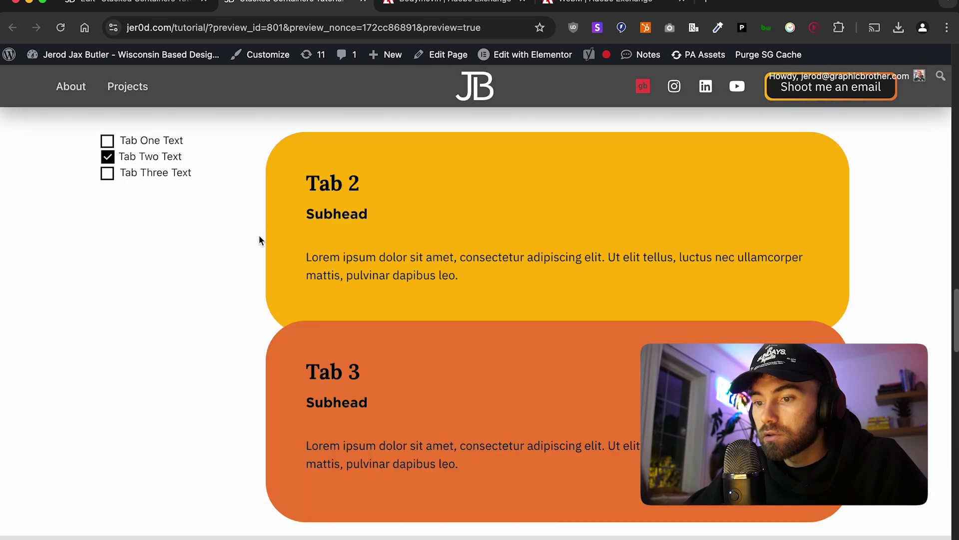
scroll(259, 240, down, 15)
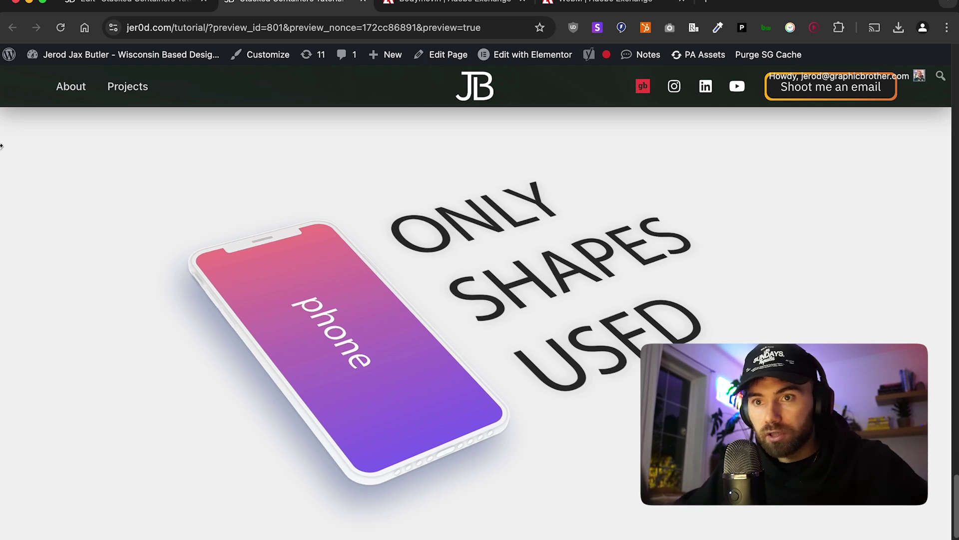
click(165, 5)
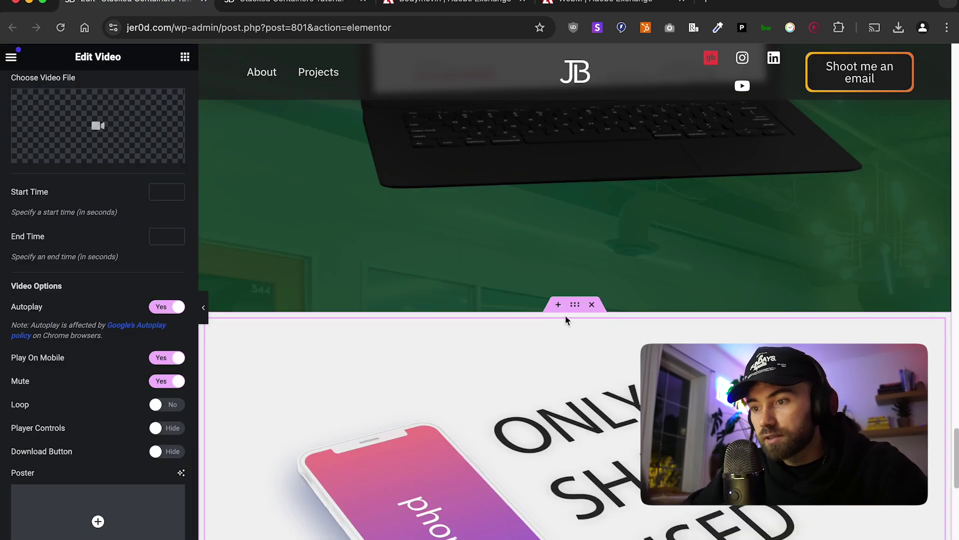
- Set the office photo Expansive_CathedralSquare_19800.jpeg as the video container's background image
click(575, 306)
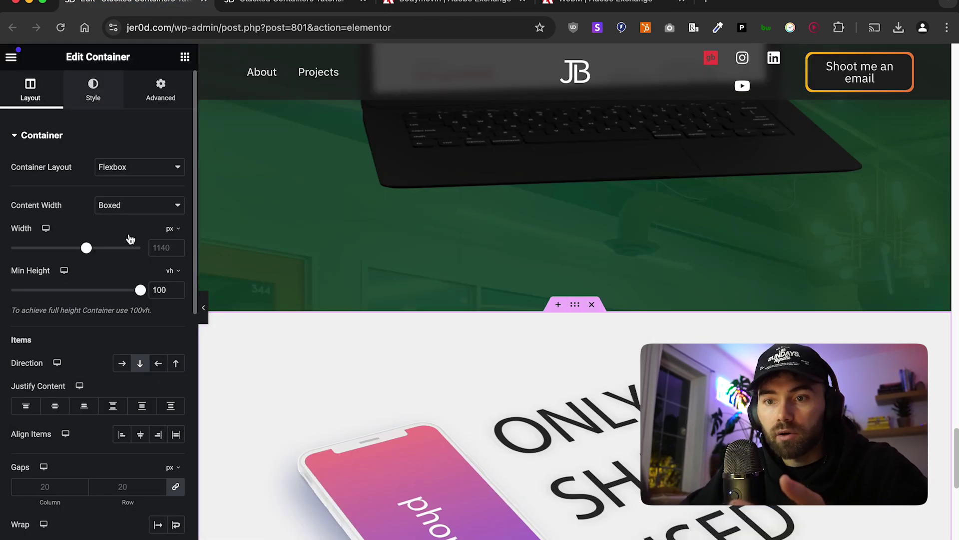
click(93, 89)
click(125, 272)
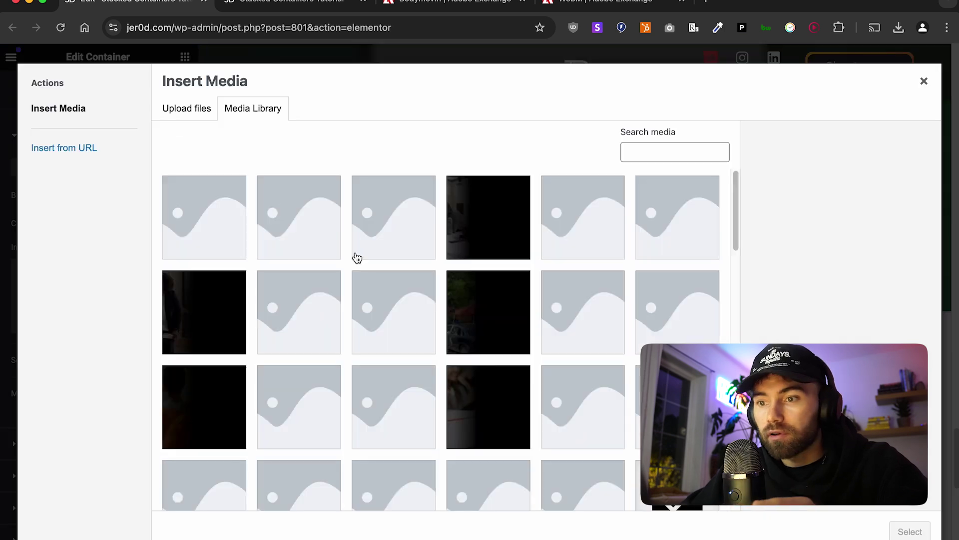
scroll(379, 319, down, 3)
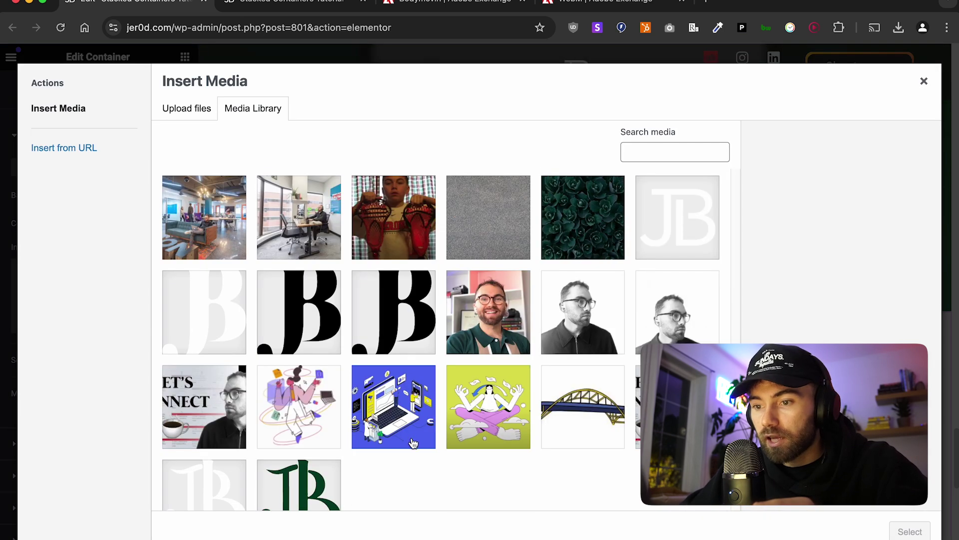
scroll(395, 419, up, 2)
click(271, 330)
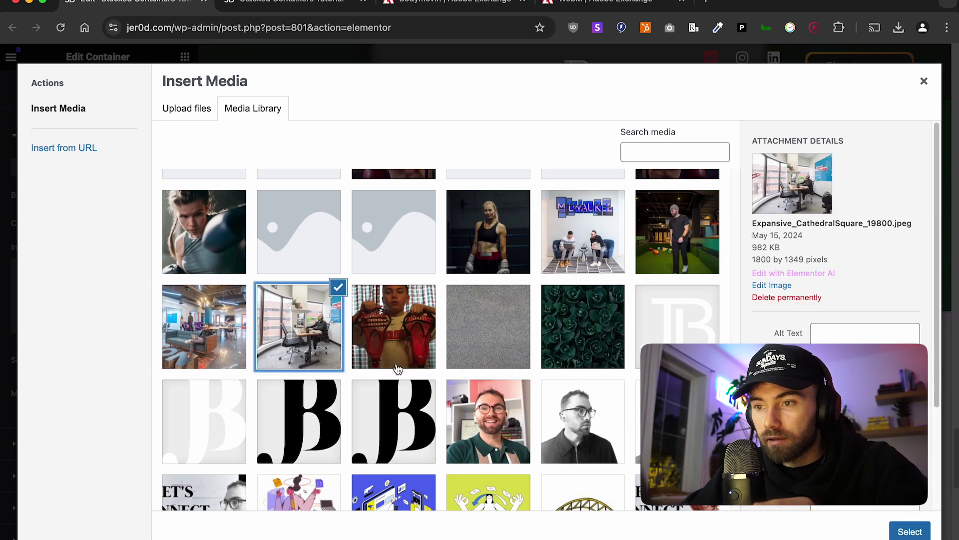
click(919, 532)
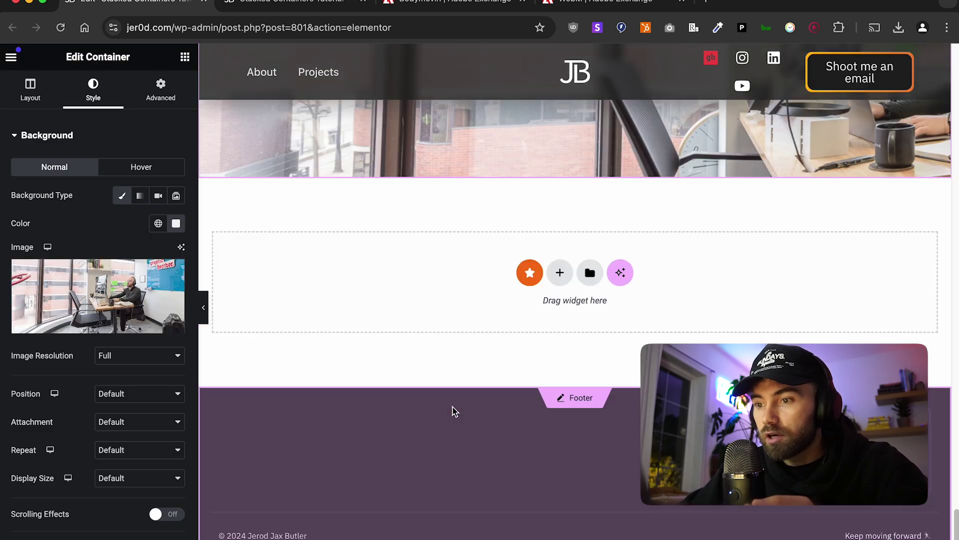